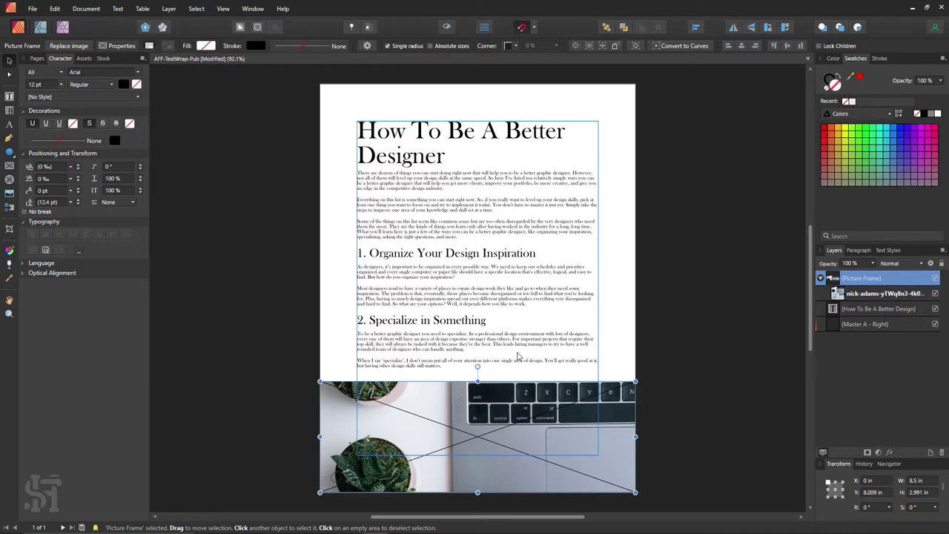
# Try the keyboard-and-plants photo frame up at the right, then at the bottom of the page
pyautogui.moveTo(413, 420); pyautogui.dragTo(547, 233)
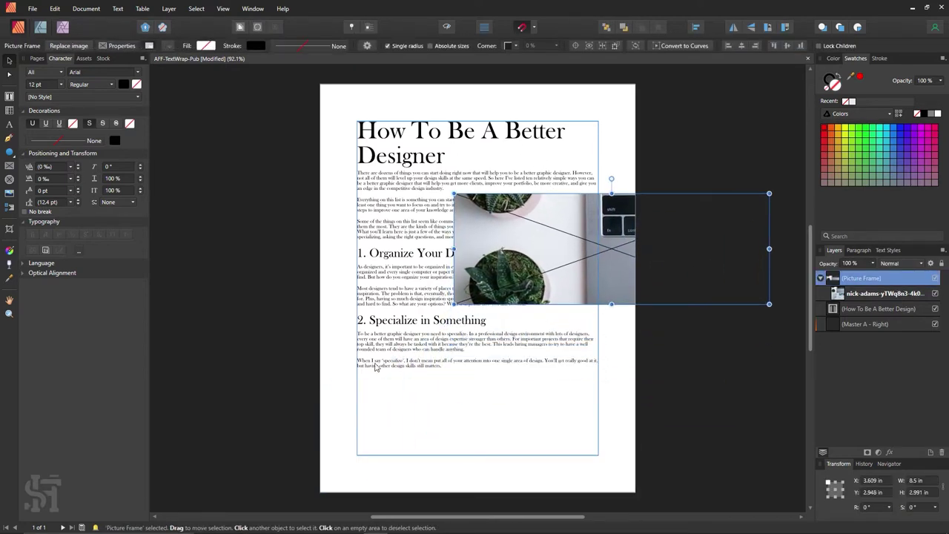
pyautogui.moveTo(541, 253); pyautogui.dragTo(407, 440)
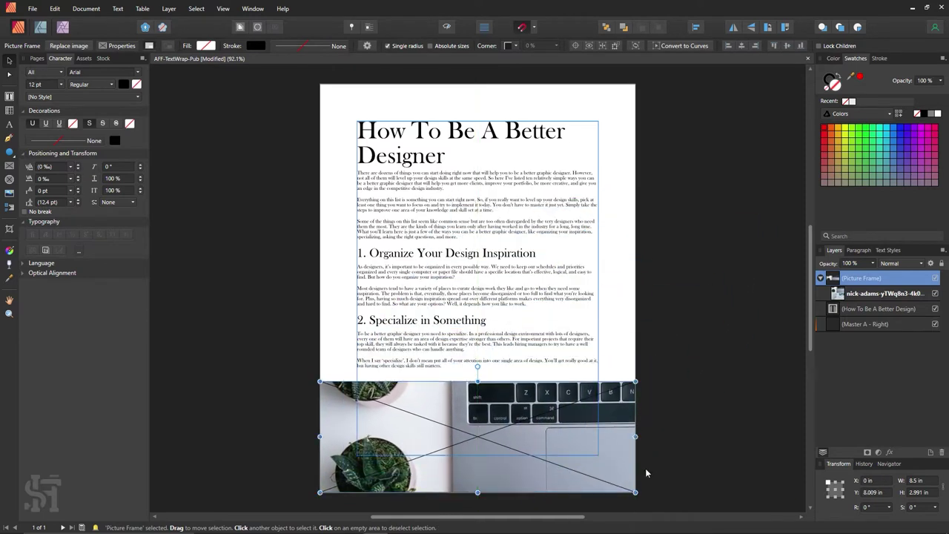
pyautogui.click(299, 207)
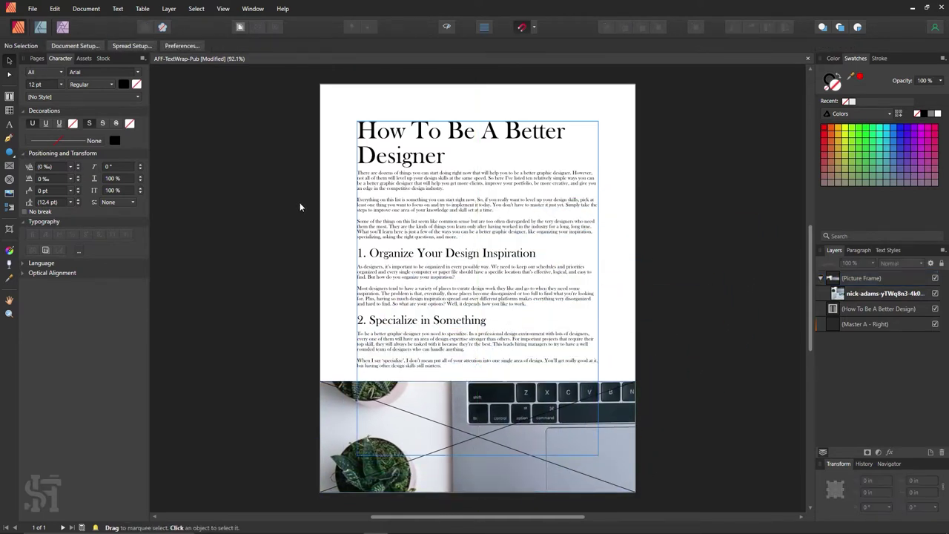
pyautogui.click(453, 398)
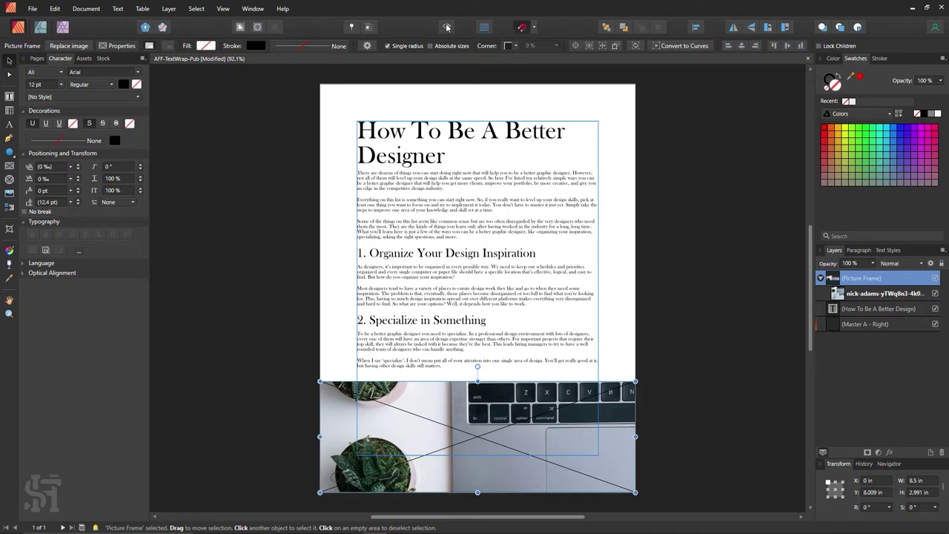
# Switch to preview mode and move the photo back up over the body text
pyautogui.click(447, 27)
pyautogui.click(658, 211)
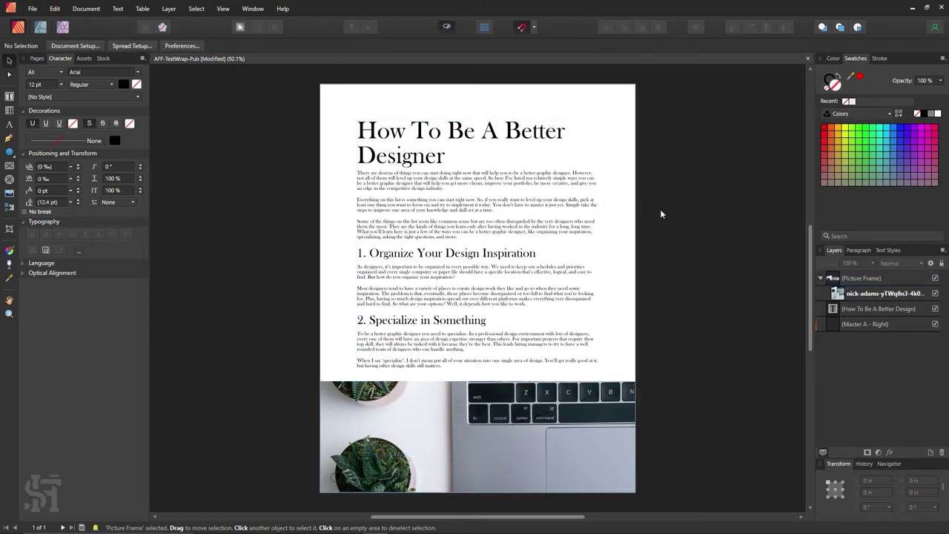
pyautogui.moveTo(442, 445); pyautogui.dragTo(535, 237)
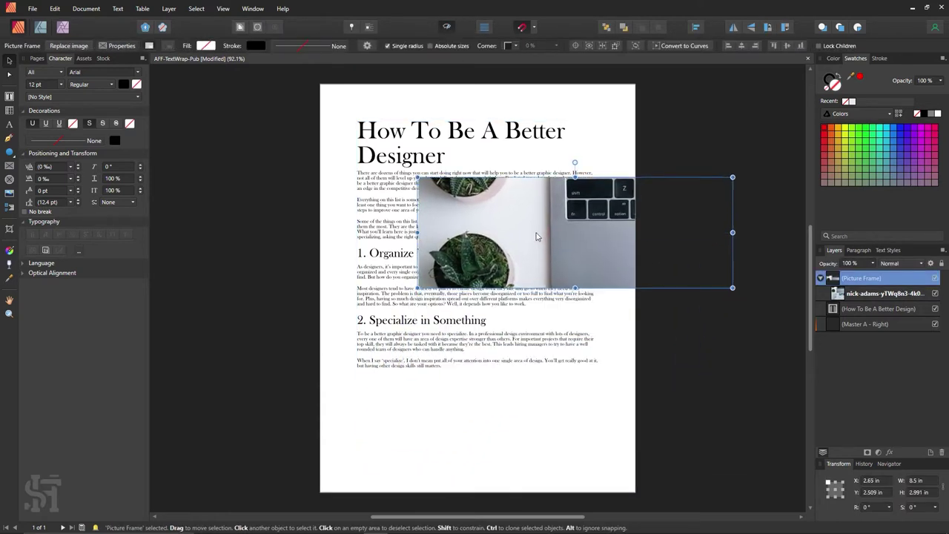
pyautogui.moveTo(484, 253); pyautogui.dragTo(413, 150)
# Drag the article text frame's top edge down below the photo
pyautogui.click(443, 228)
pyautogui.moveTo(478, 121); pyautogui.dragTo(477, 207)
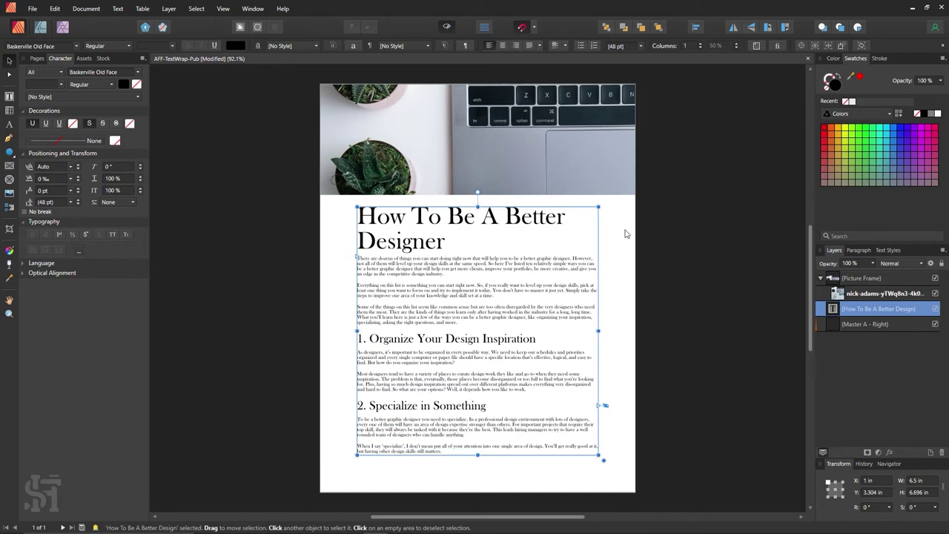
pyautogui.click(655, 236)
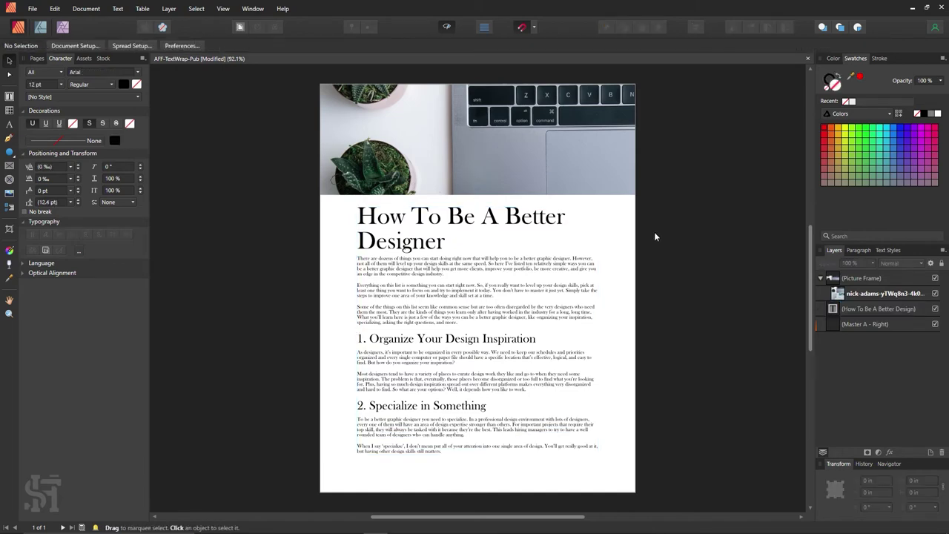
# Undo the text frame resize and place the full-width photo directly beneath the title
pyautogui.hotkey('ctrl', 'z')
pyautogui.hotkey('ctrl', 'z')
pyautogui.hotkey('ctrl', 'z')
pyautogui.moveTo(438, 151); pyautogui.dragTo(579, 285)
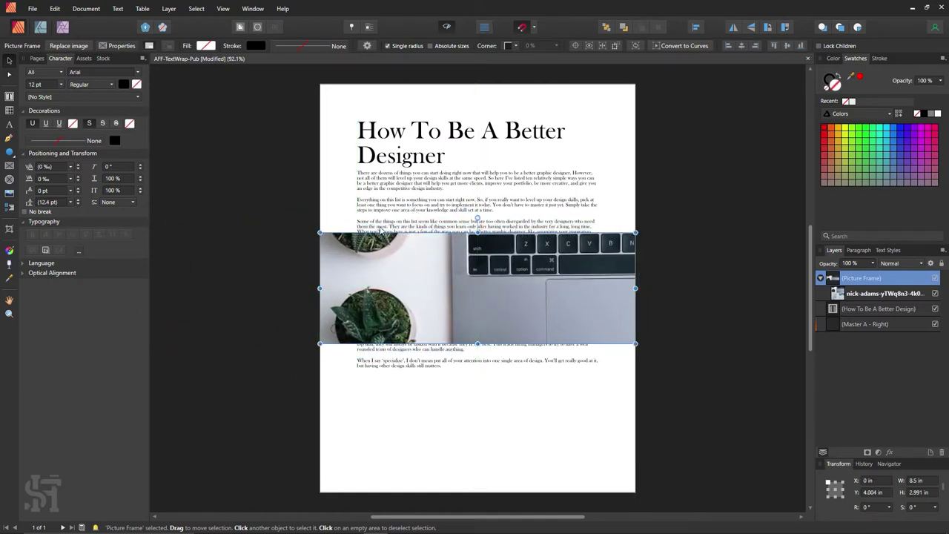
pyautogui.moveTo(410, 321); pyautogui.dragTo(464, 242)
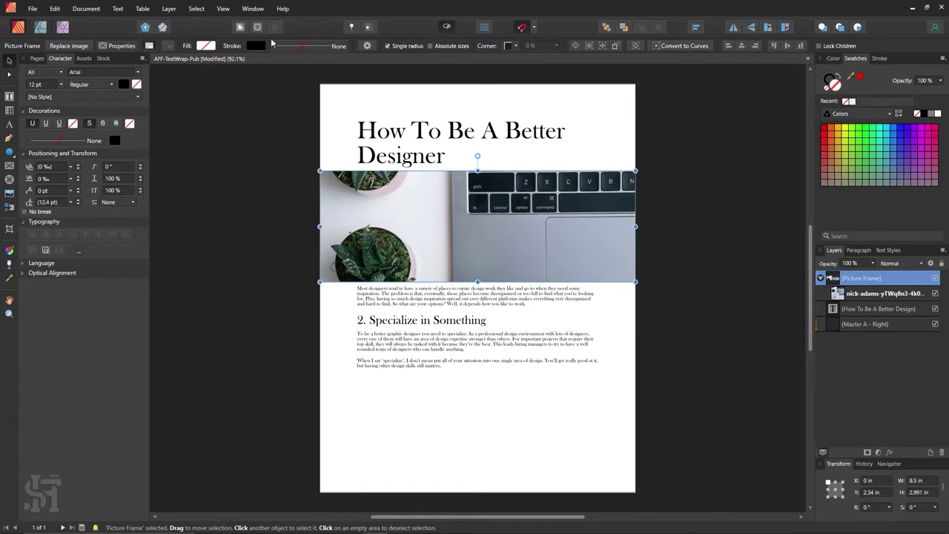
# Move the Text Wrap settings off the page and choose Jump wrap for the photo
pyautogui.click(239, 28)
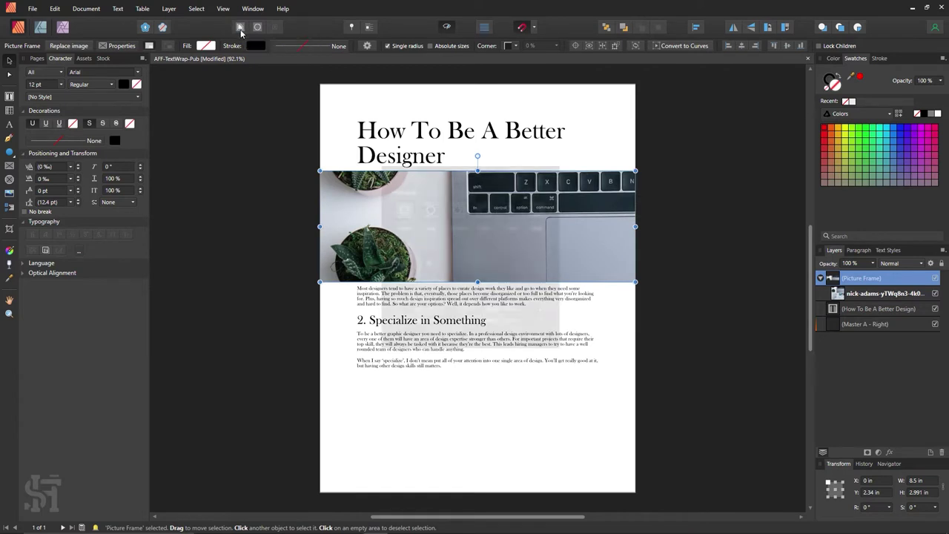
pyautogui.moveTo(455, 173); pyautogui.dragTo(658, 175)
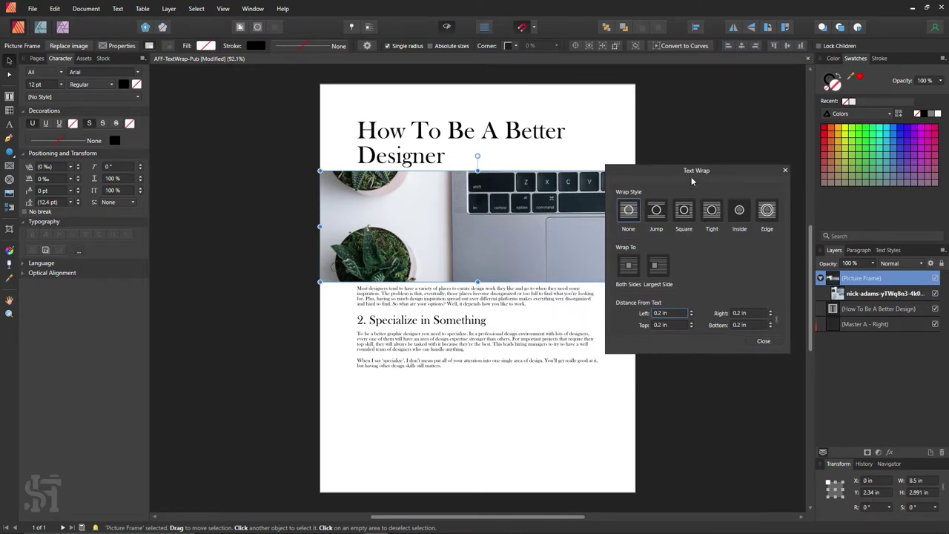
pyautogui.moveTo(683, 171); pyautogui.dragTo(718, 167)
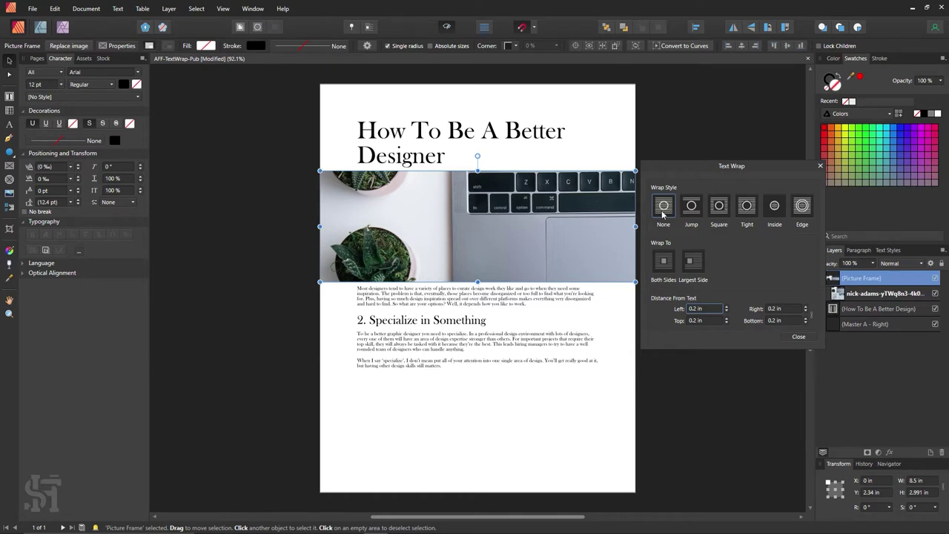
pyautogui.click(693, 218)
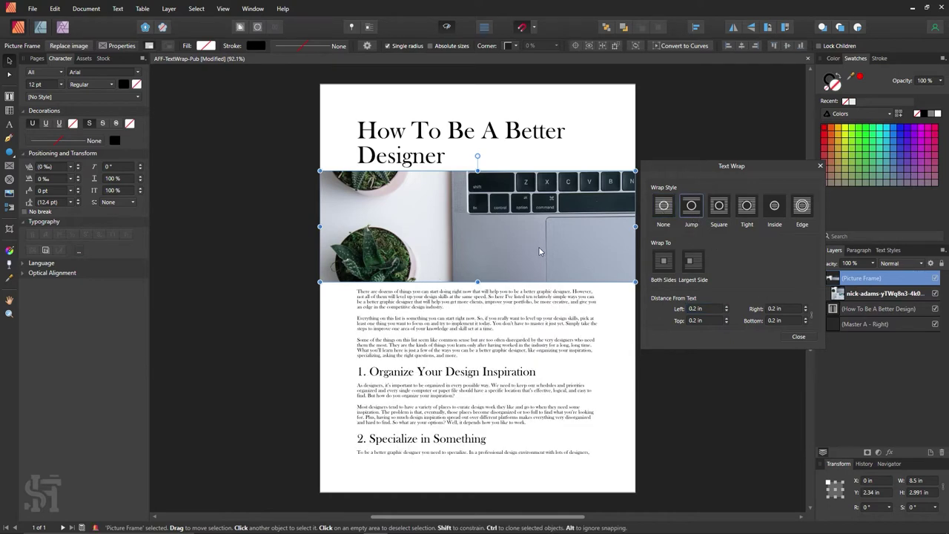
# Lower the photo below the first paragraph so the remaining text continues beneath it
pyautogui.moveTo(527, 227); pyautogui.dragTo(528, 270)
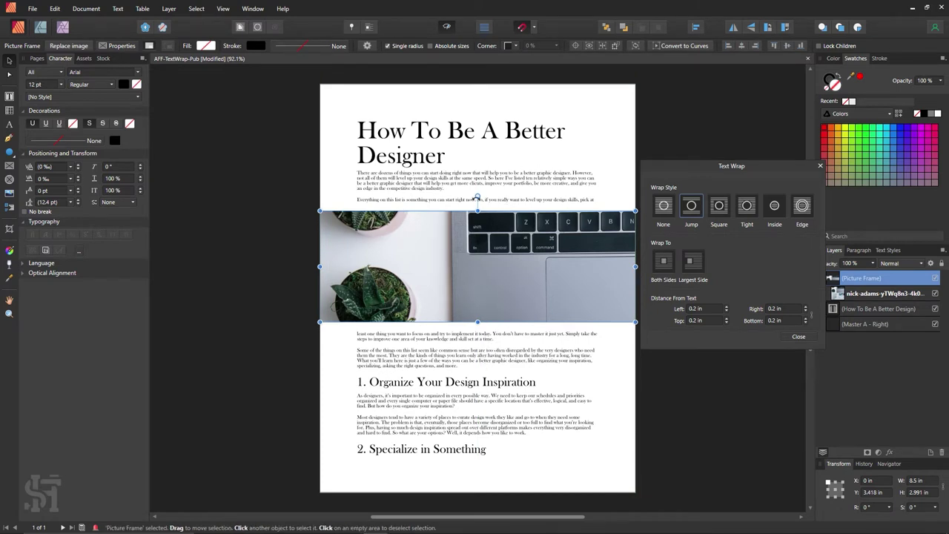
pyautogui.moveTo(409, 255); pyautogui.dragTo(372, 249)
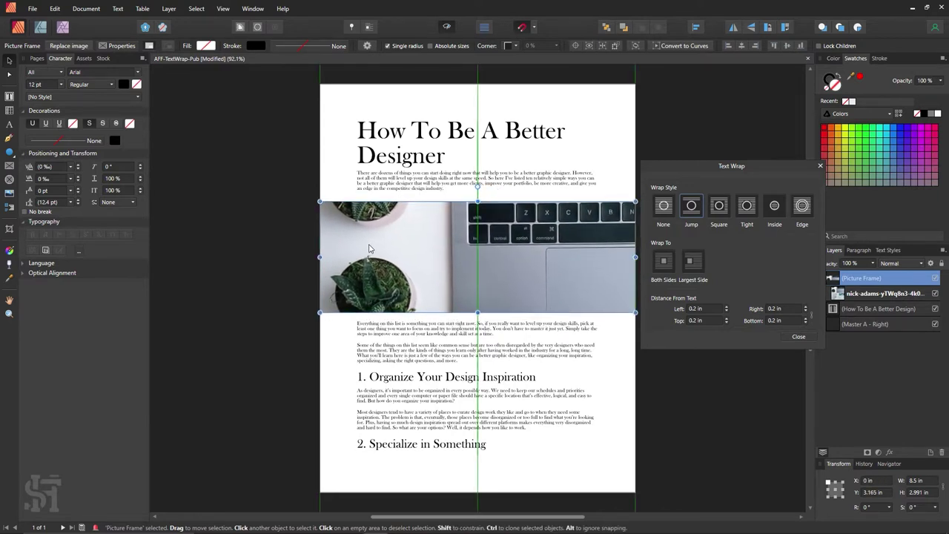
pyautogui.click(287, 295)
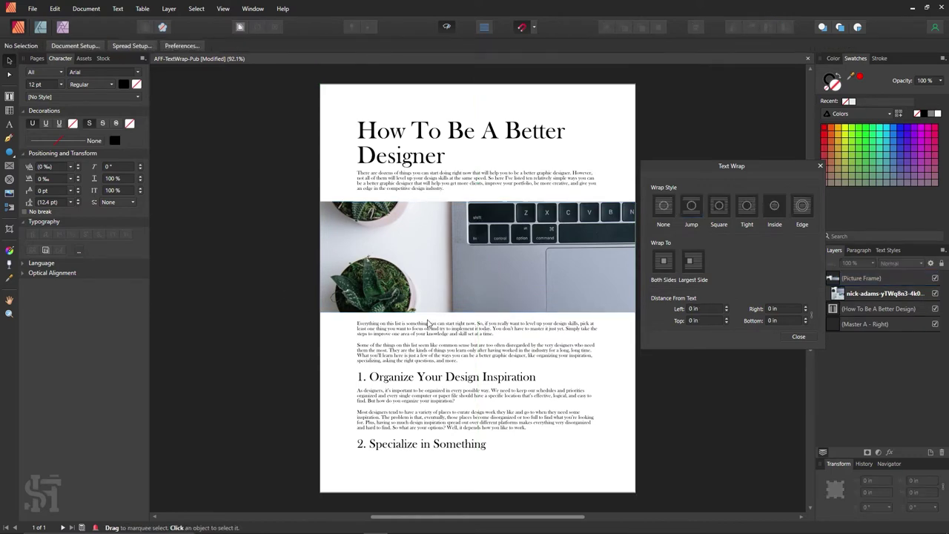
# Give the photo Square wrap and move it left so text wraps beside it
pyautogui.click(455, 277)
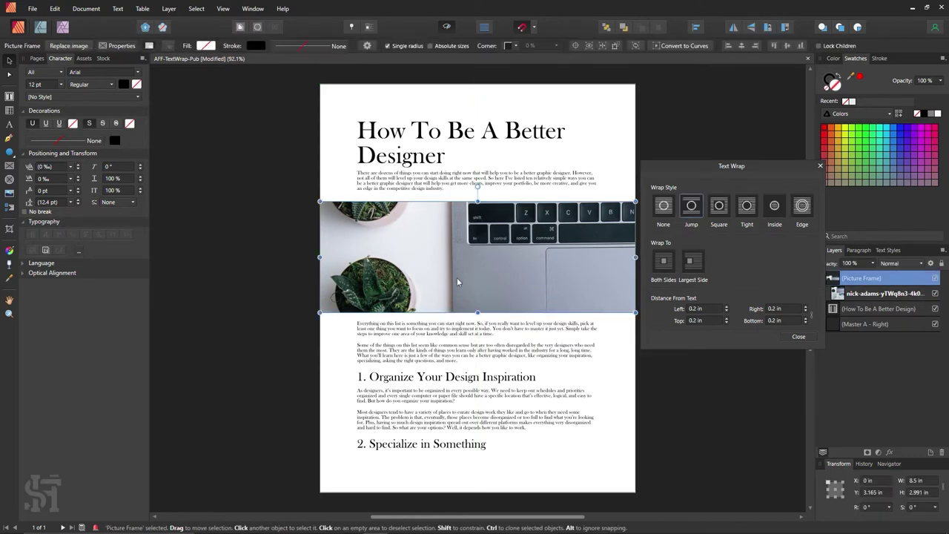
pyautogui.click(718, 208)
pyautogui.moveTo(557, 265); pyautogui.dragTo(413, 283)
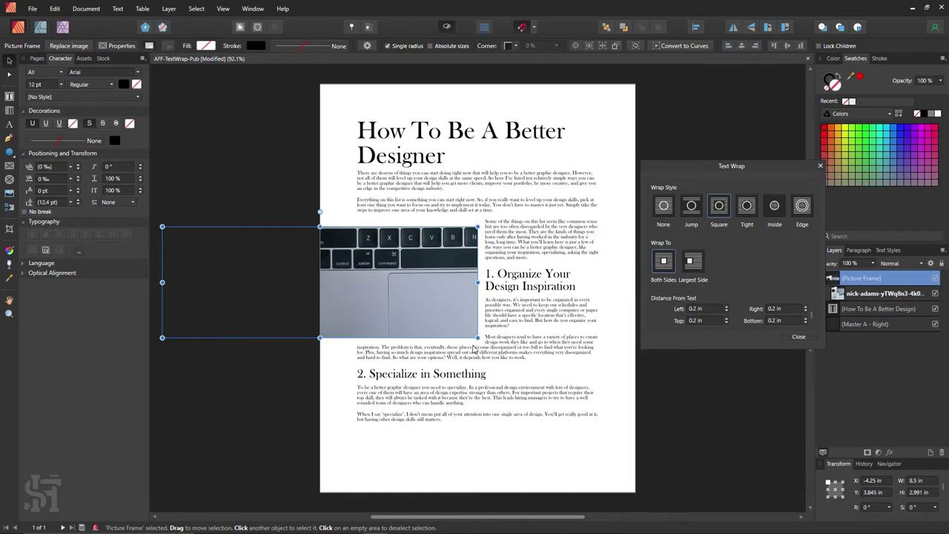
pyautogui.click(694, 423)
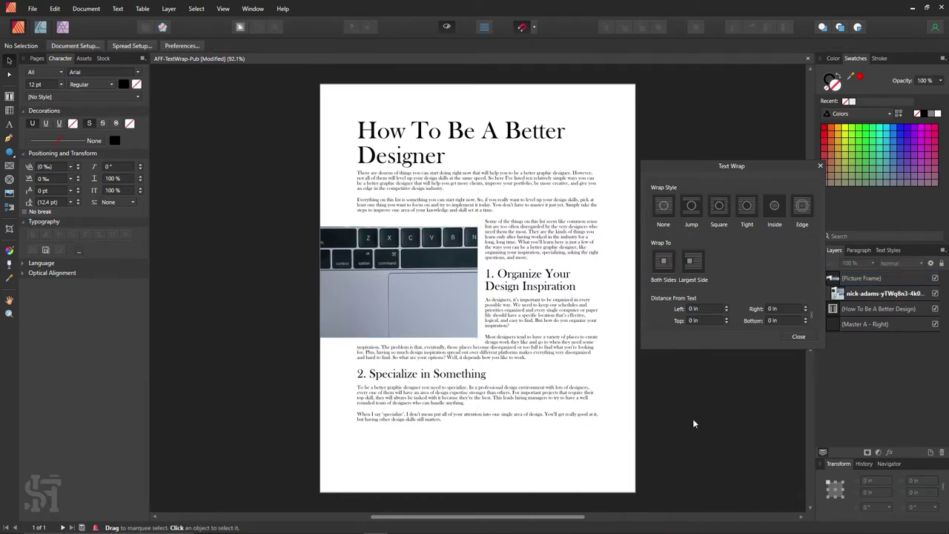
# Nudge the photo right to reflow the text, then draw a 5.121 in circle over the article
pyautogui.click(445, 293)
pyautogui.moveTo(445, 293)
pyautogui.mouseDown()
pyautogui.moveTo(479, 293)
pyautogui.moveTo(458, 285)
pyautogui.mouseUp()
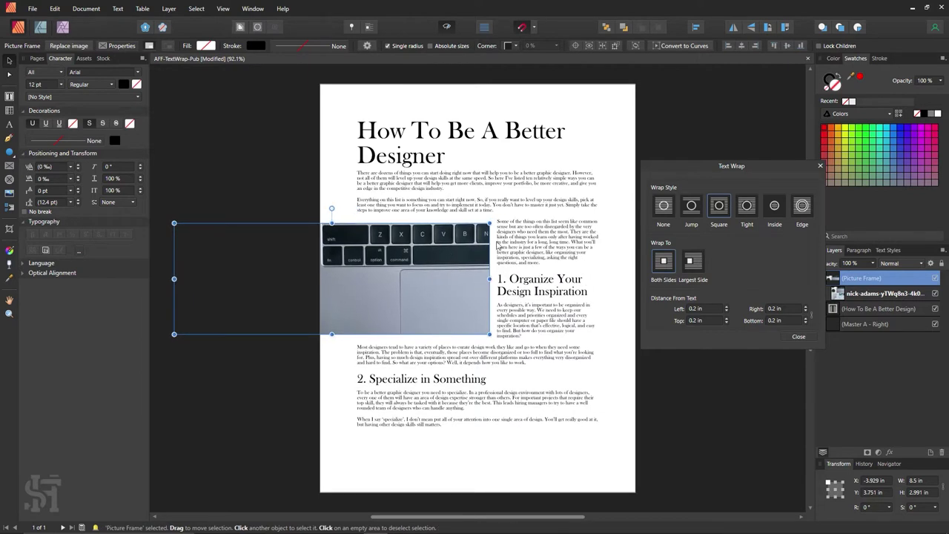
pyautogui.click(9, 151)
pyautogui.moveTo(544, 170); pyautogui.dragTo(359, 361)
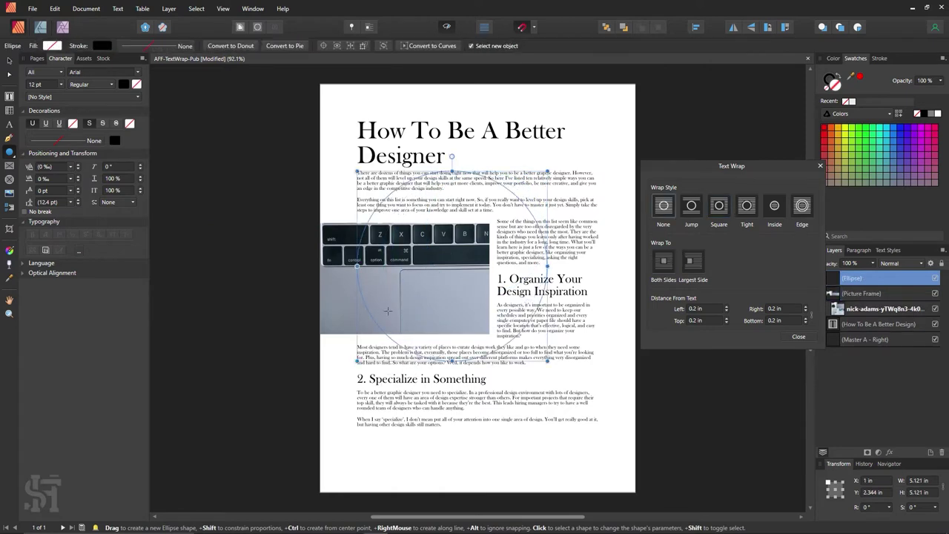
# Fill the circle with solid black and move the photo toward the page's lower right
pyautogui.click(838, 77)
pyautogui.click(9, 59)
pyautogui.click(289, 250)
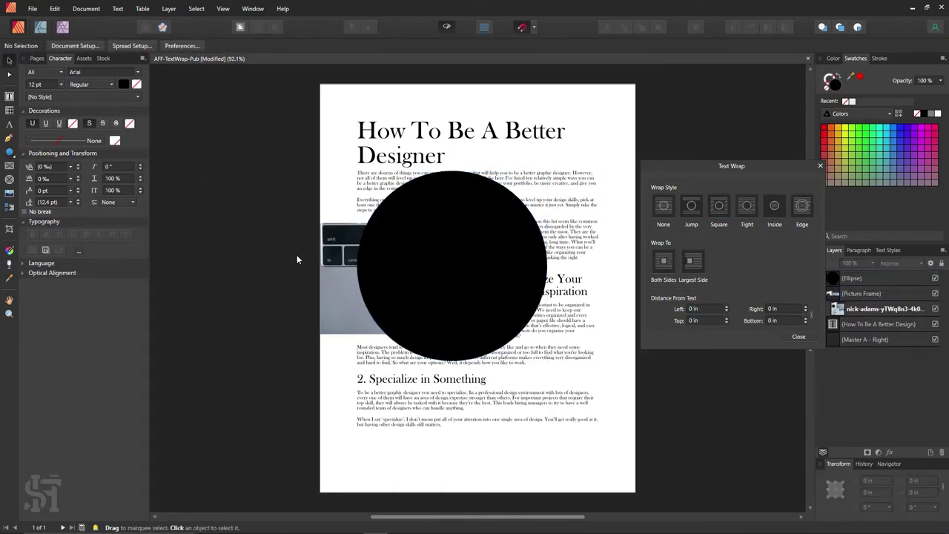
pyautogui.click(347, 291)
pyautogui.moveTo(347, 291); pyautogui.dragTo(749, 431)
# Give the circle Square wrap, shrink it to 3.53 in, and park it off the page at upper right
pyautogui.moveTo(510, 282); pyautogui.dragTo(463, 336)
pyautogui.click(716, 213)
pyautogui.moveTo(516, 214); pyautogui.dragTo(455, 276)
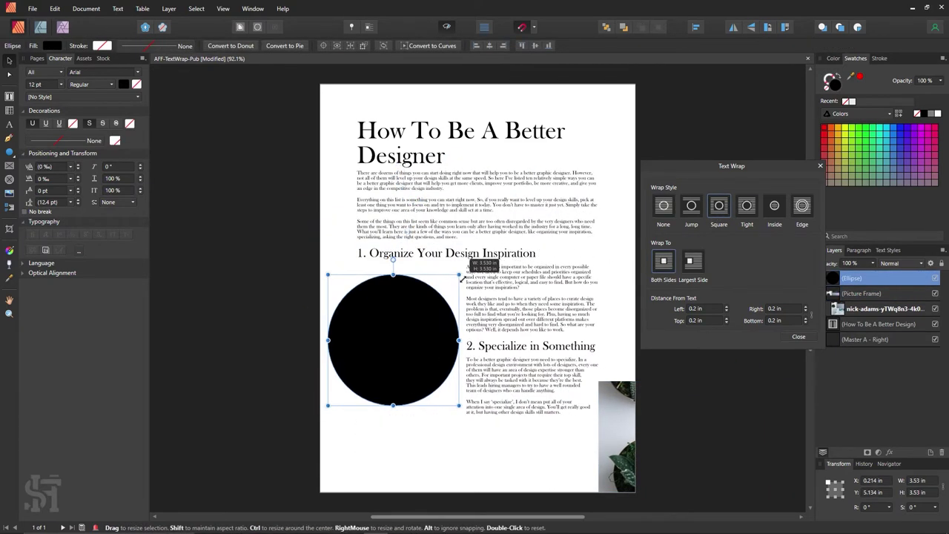
pyautogui.moveTo(407, 352); pyautogui.dragTo(397, 331)
pyautogui.click(231, 407)
pyautogui.moveTo(351, 357); pyautogui.dragTo(715, 137)
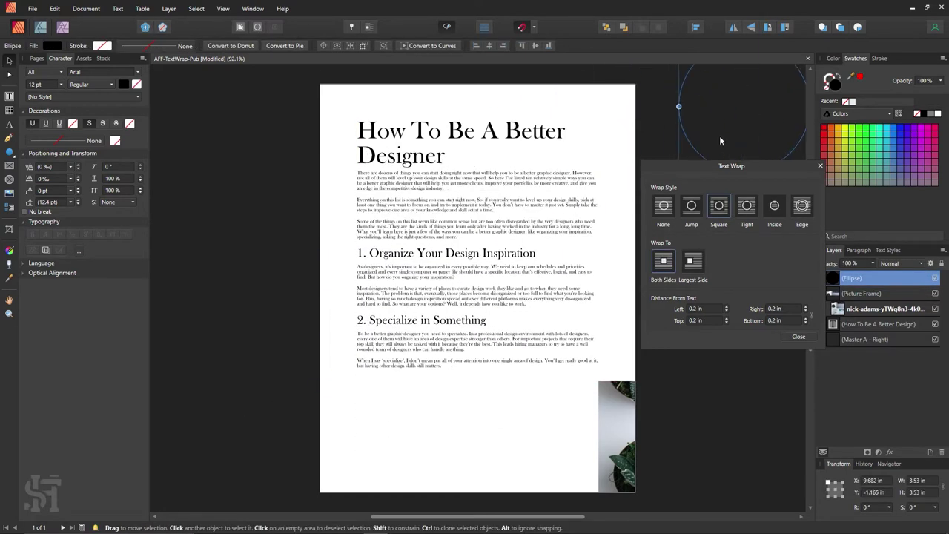
pyautogui.moveTo(657, 414); pyautogui.dragTo(382, 275)
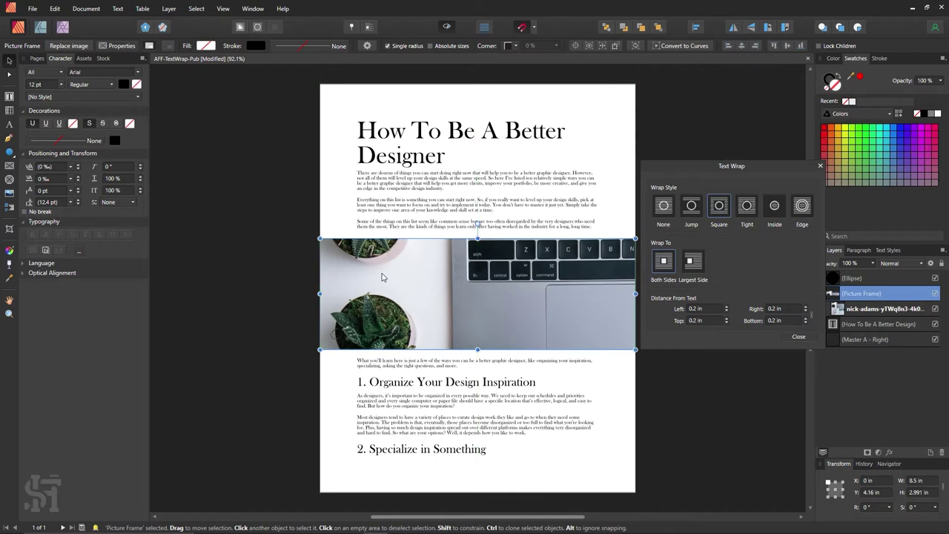
# Give the photo Tight wrap and place it beside the Specialize heading, partly off the left edge
pyautogui.click(750, 211)
pyautogui.moveTo(514, 329); pyautogui.dragTo(375, 314)
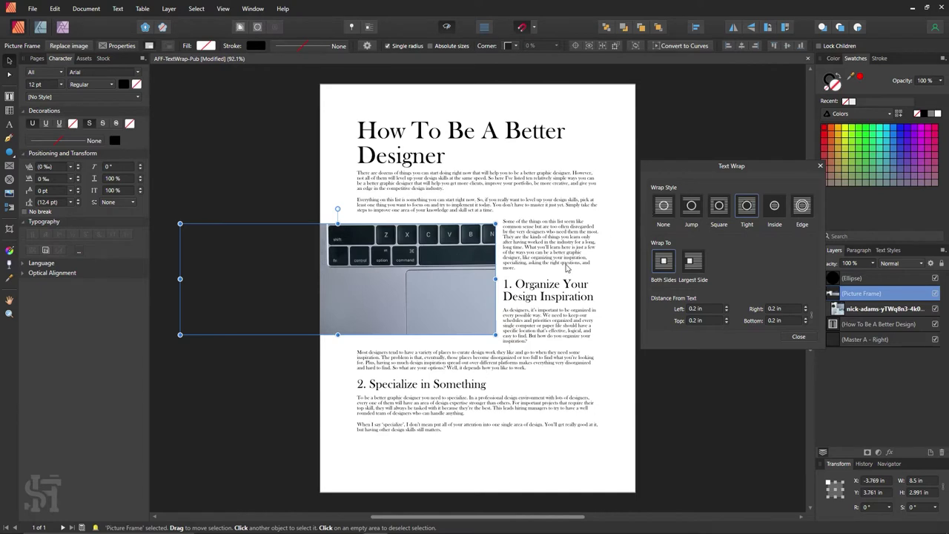
pyautogui.moveTo(457, 301); pyautogui.dragTo(411, 407)
# Bring the black circle onto the page with Tight wrap, centre it, and move the photo off-page lower left
pyautogui.click(736, 147)
pyautogui.moveTo(736, 148); pyautogui.dragTo(521, 280)
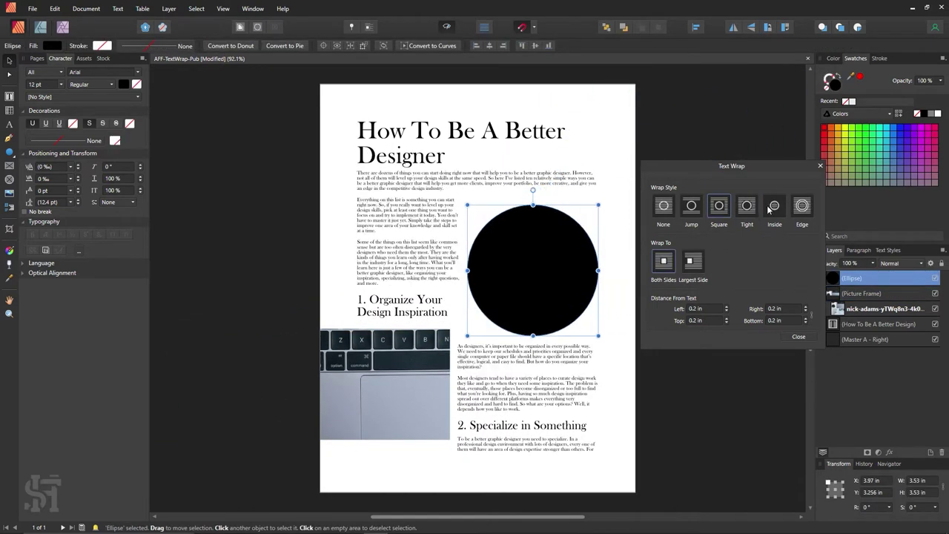
pyautogui.click(747, 206)
pyautogui.moveTo(383, 374); pyautogui.dragTo(237, 423)
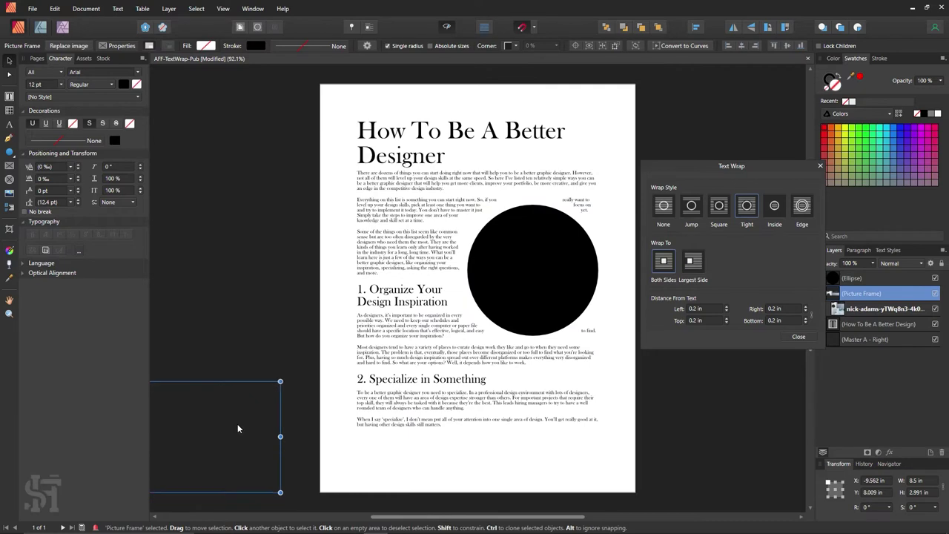
pyautogui.moveTo(537, 284); pyautogui.dragTo(472, 311)
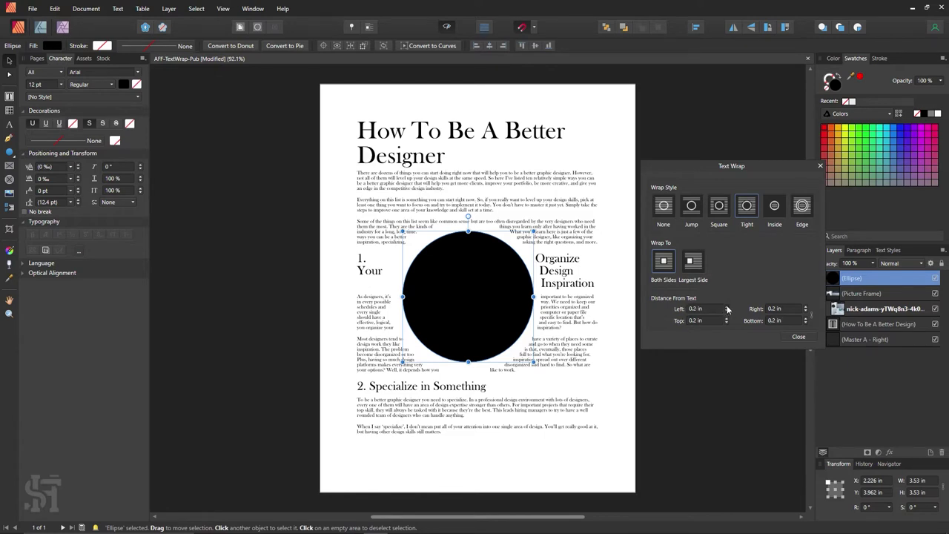
# Set the circle's Text Wrap left and top distances to 0.2 in
pyautogui.scroll(10, 728, 310)
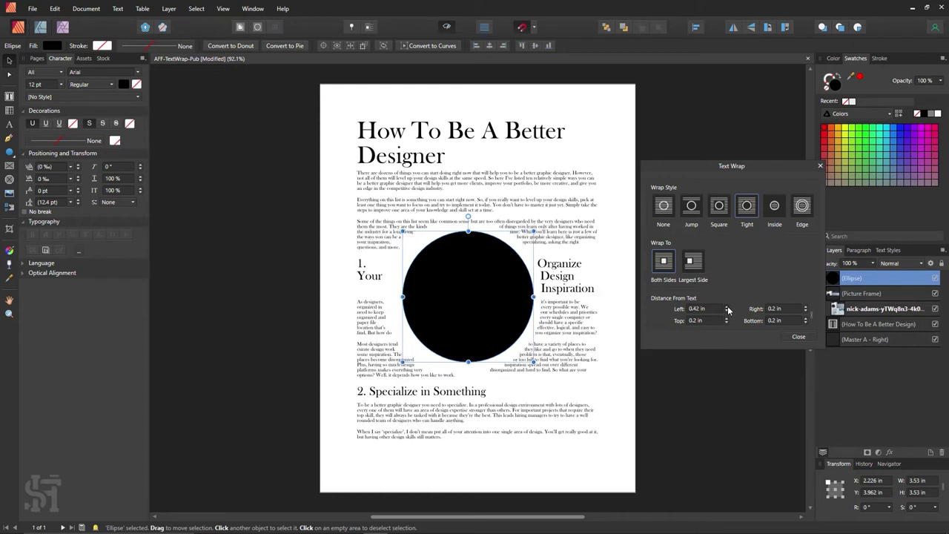
pyautogui.scroll(2, 727, 310)
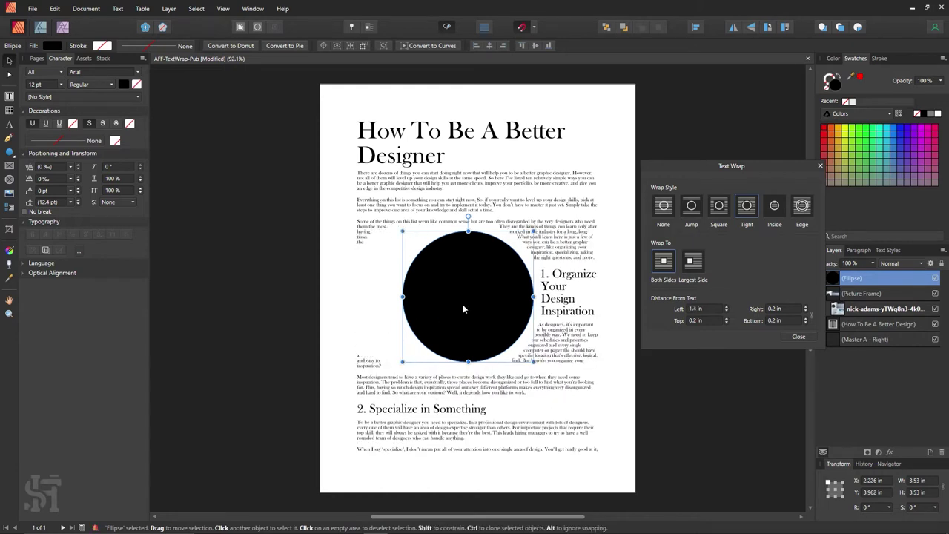
pyautogui.scroll(10, 727, 321)
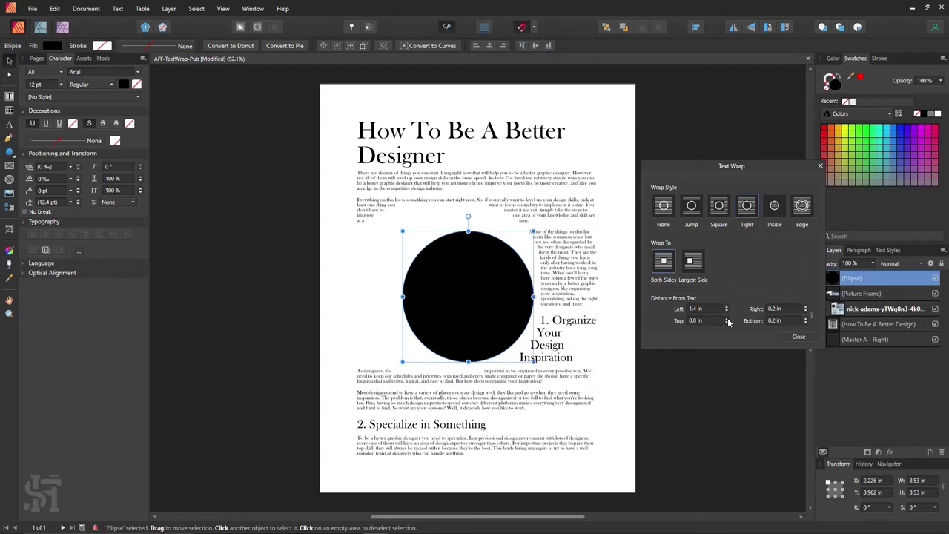
pyautogui.moveTo(511, 305); pyautogui.dragTo(547, 326)
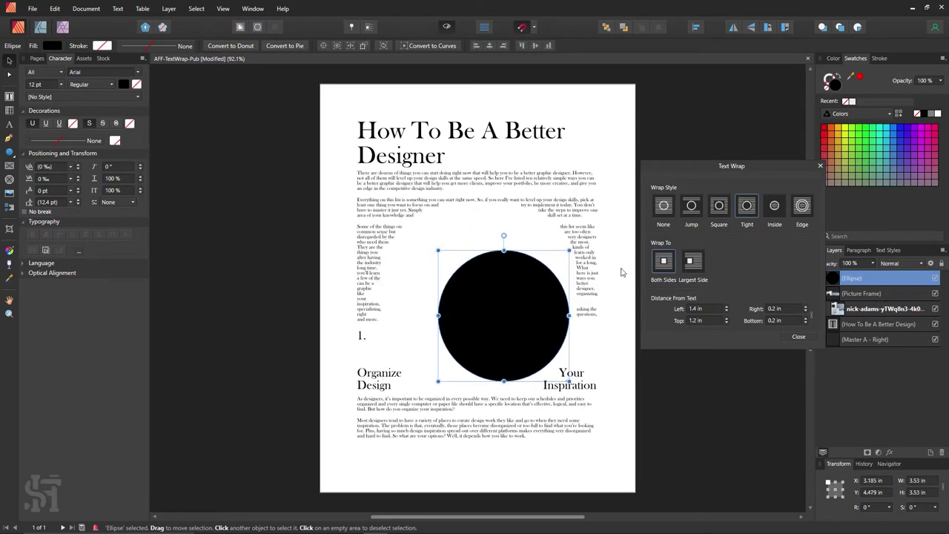
pyautogui.click(709, 308)
pyautogui.write('0.2')
pyautogui.press('Tab')
pyautogui.write('.2')
pyautogui.press('Return')
# Enlarge the circle to 5.074 in and centre it on the page
pyautogui.click(711, 370)
pyautogui.click(514, 341)
pyautogui.moveTo(513, 340); pyautogui.dragTo(495, 253)
pyautogui.moveTo(533, 323); pyautogui.dragTo(511, 328)
pyautogui.click(727, 112)
pyautogui.click(542, 329)
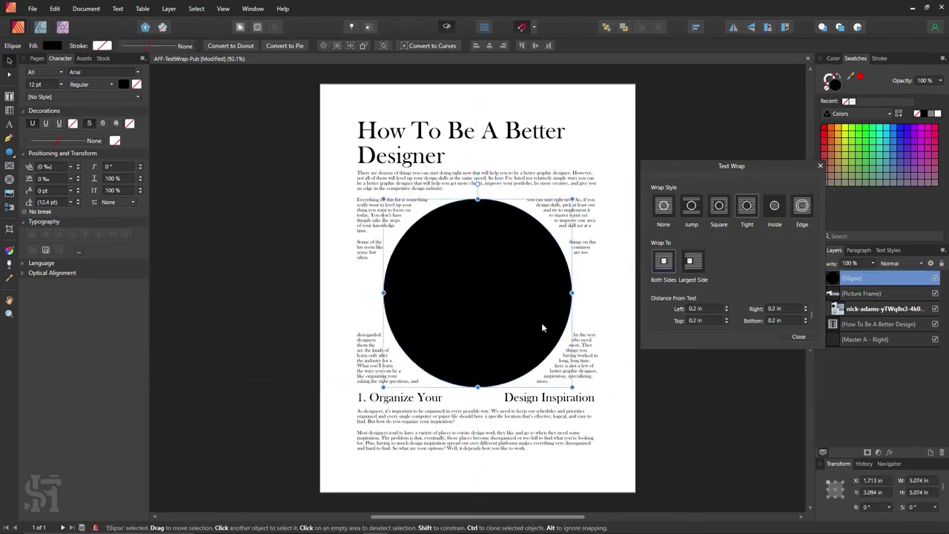
# Swap the circle's fill to a black outline and thicken the stroke to 5.9 pt
pyautogui.click(832, 68)
pyautogui.click(879, 58)
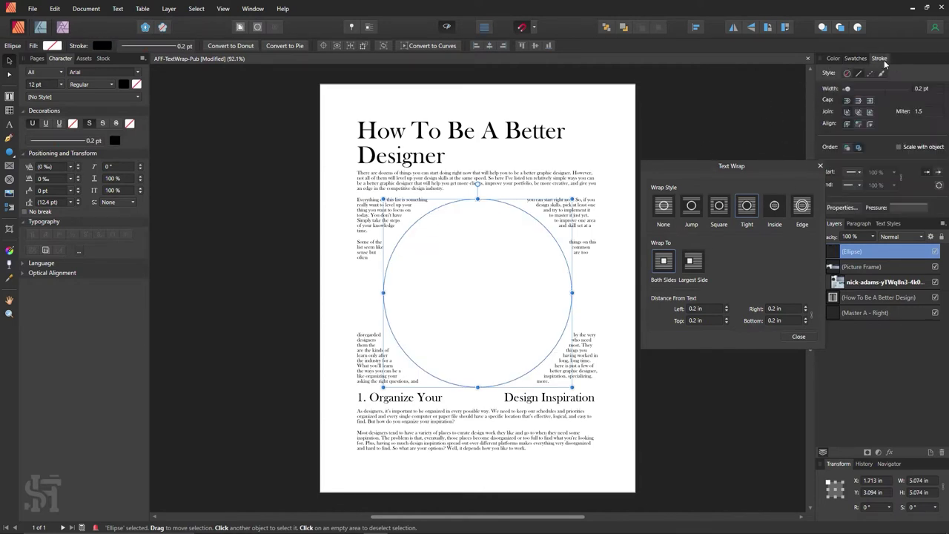
pyautogui.moveTo(844, 89); pyautogui.dragTo(864, 88)
pyautogui.click(764, 99)
pyautogui.click(854, 58)
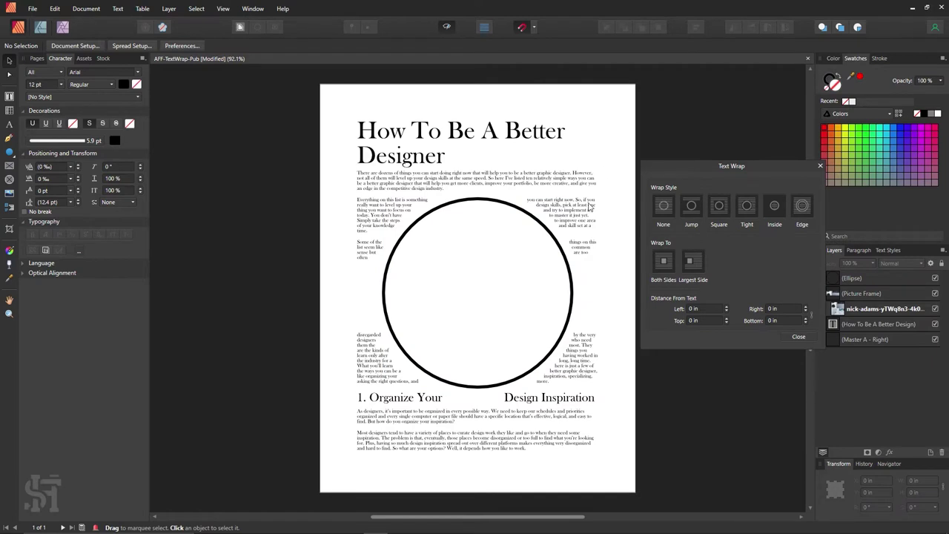
pyautogui.click(562, 250)
# Set the circle's Text Wrap to Inside and enlarge it to about 7.119 in
pyautogui.click(777, 212)
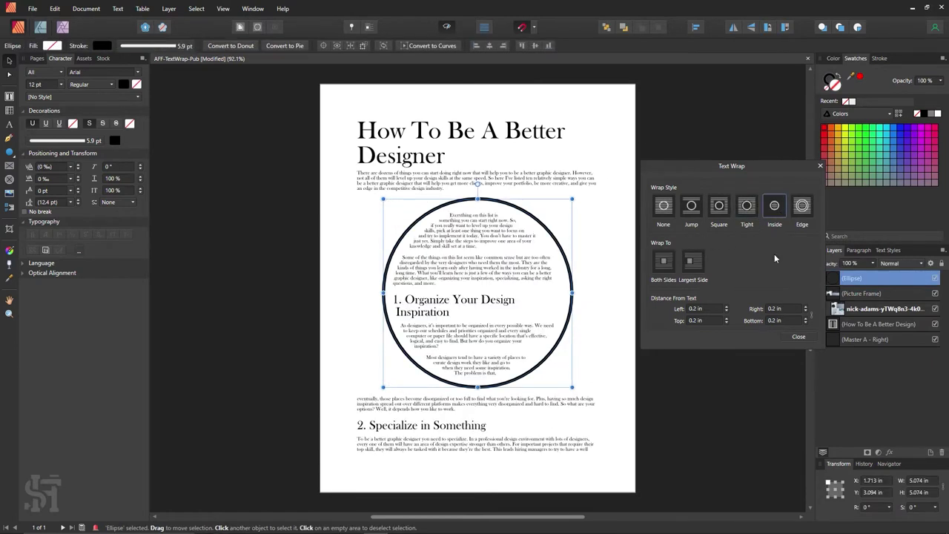
pyautogui.click(724, 131)
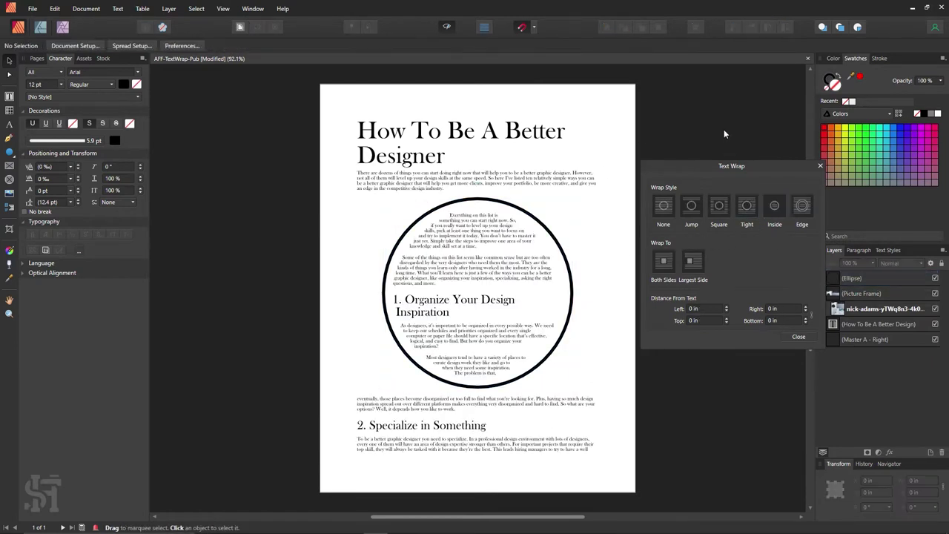
pyautogui.click(556, 246)
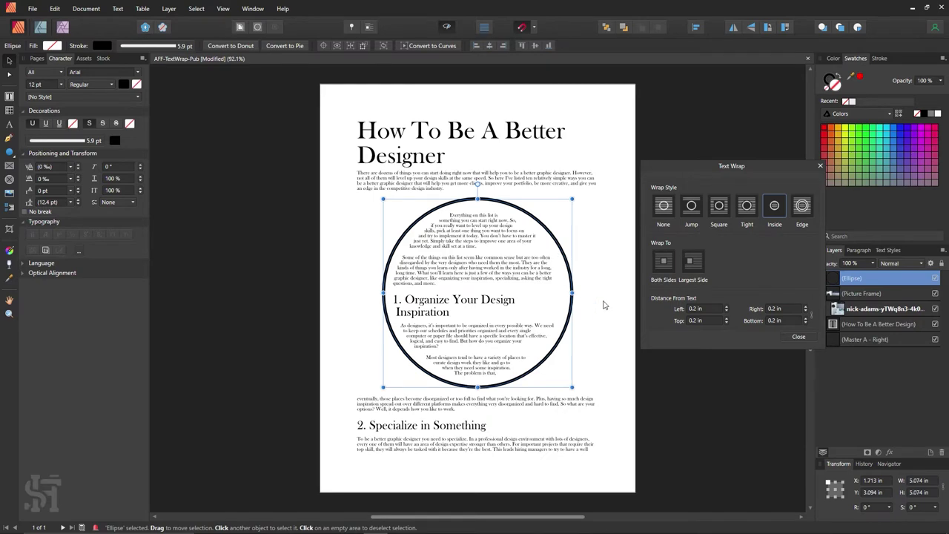
pyautogui.moveTo(566, 266); pyautogui.dragTo(538, 245)
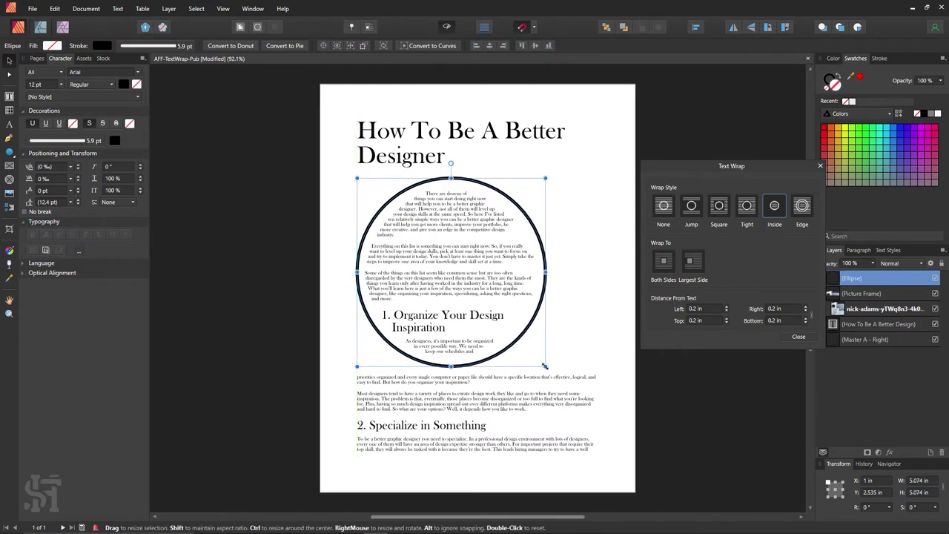
pyautogui.moveTo(545, 366); pyautogui.dragTo(619, 443)
pyautogui.click(670, 443)
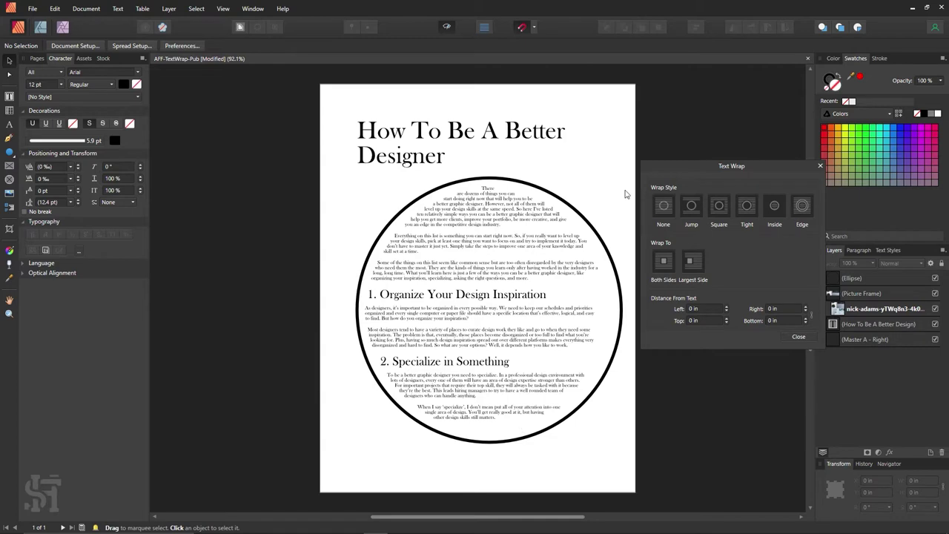
# Move the circle left so it overhangs the page edge, and remove its black outline
pyautogui.click(581, 219)
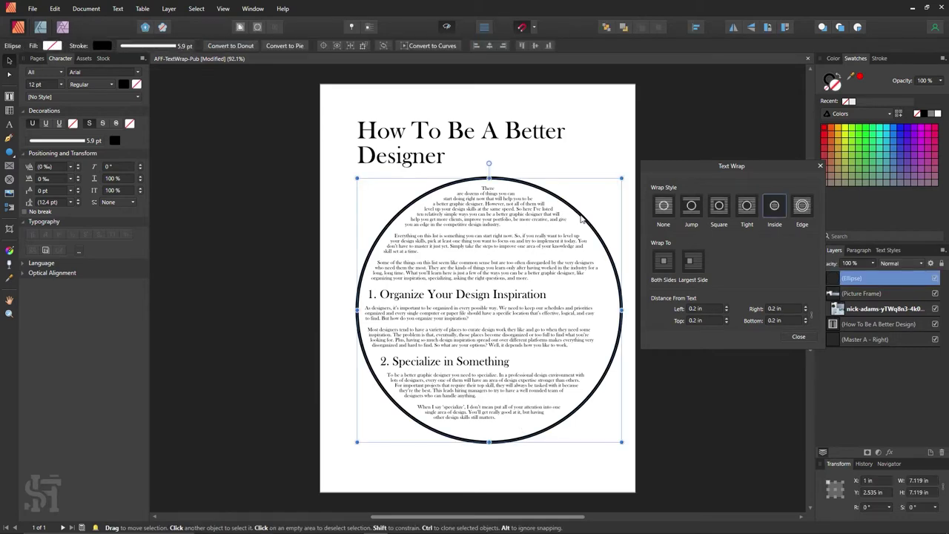
pyautogui.moveTo(582, 219); pyautogui.dragTo(443, 221)
pyautogui.click(614, 347)
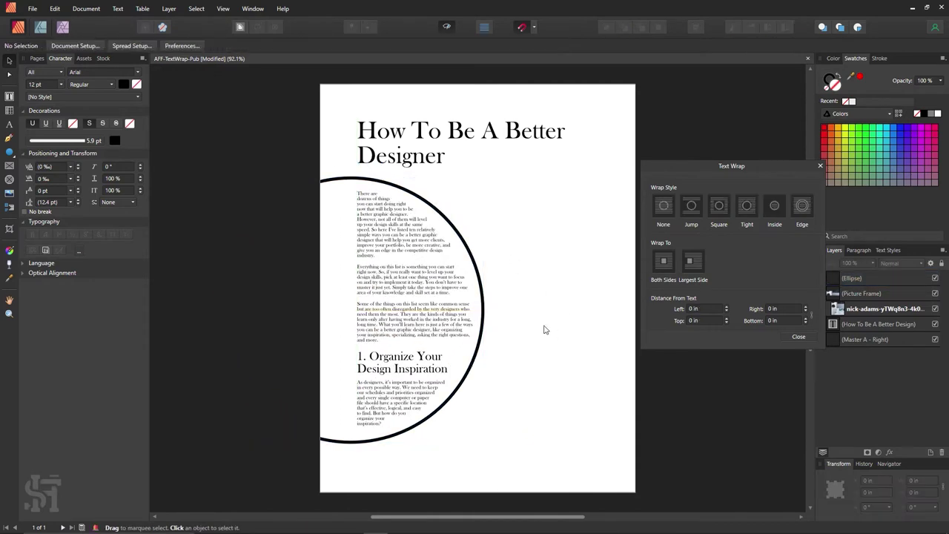
pyautogui.click(455, 227)
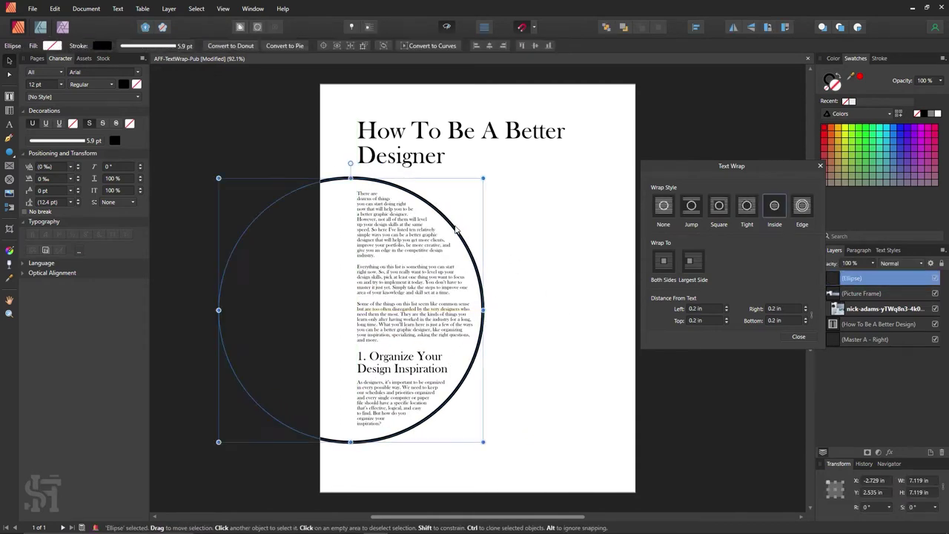
pyautogui.click(828, 89)
pyautogui.click(733, 97)
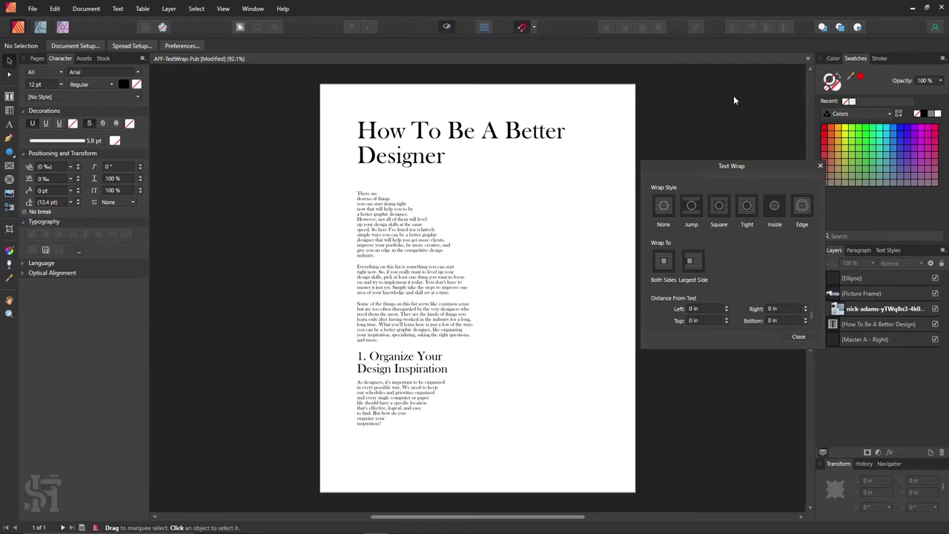
pyautogui.click(434, 221)
# Select the invisible 7.119 in circle and drag it to the page centre so the text reflows inside it
pyautogui.click(352, 191)
pyautogui.click(352, 191)
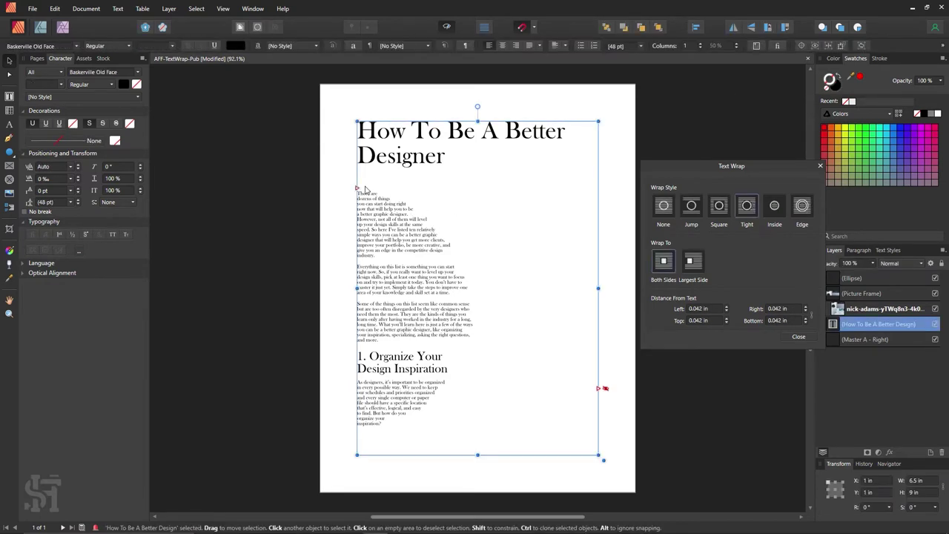
pyautogui.moveTo(198, 132); pyautogui.dragTo(513, 489)
pyautogui.moveTo(475, 349); pyautogui.dragTo(601, 323)
pyautogui.click(679, 367)
pyautogui.click(578, 354)
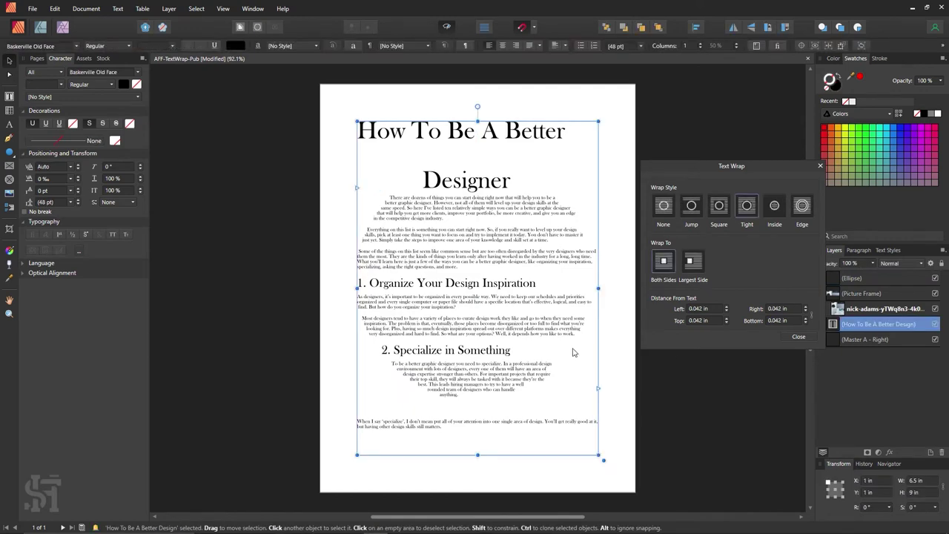
pyautogui.press('Escape')
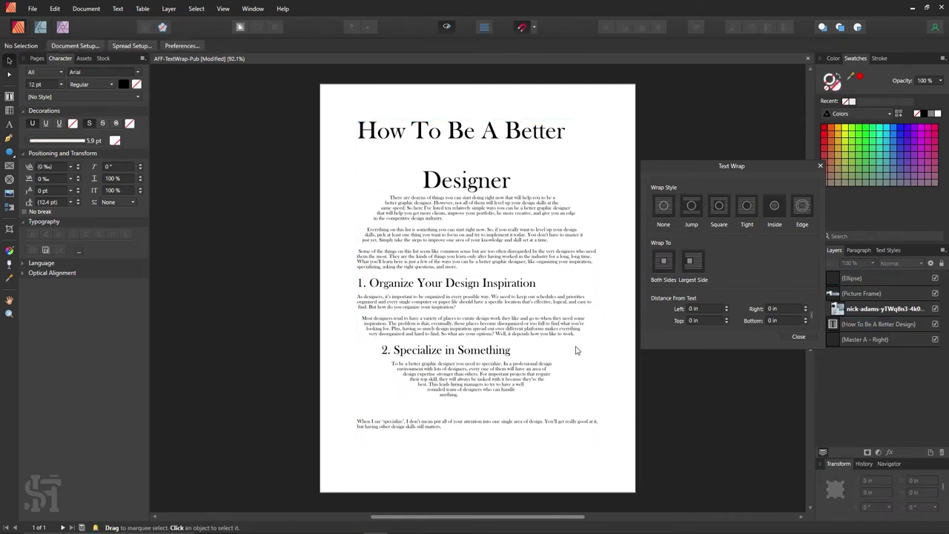
pyautogui.click(577, 350)
# Restore the circle's black outline and move the circle off the page
pyautogui.moveTo(589, 346); pyautogui.dragTo(556, 325)
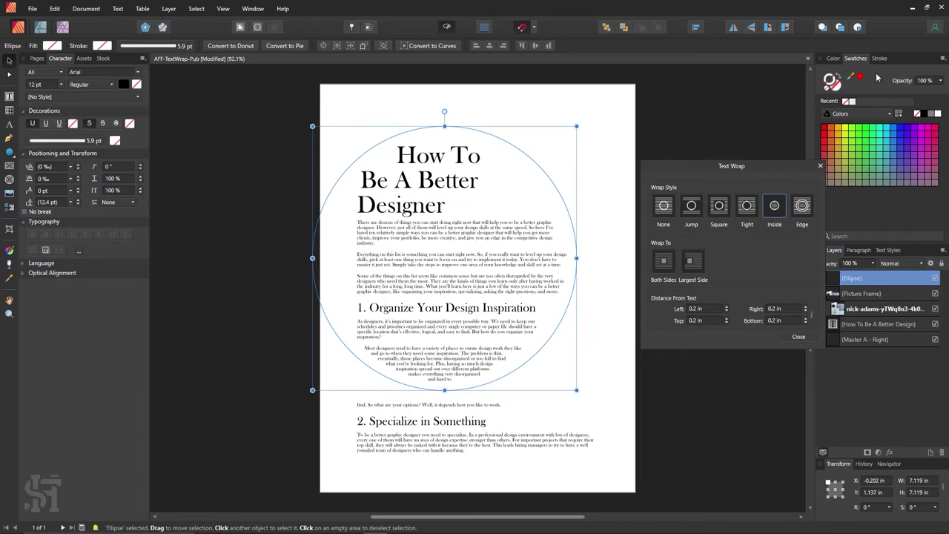
pyautogui.click(930, 115)
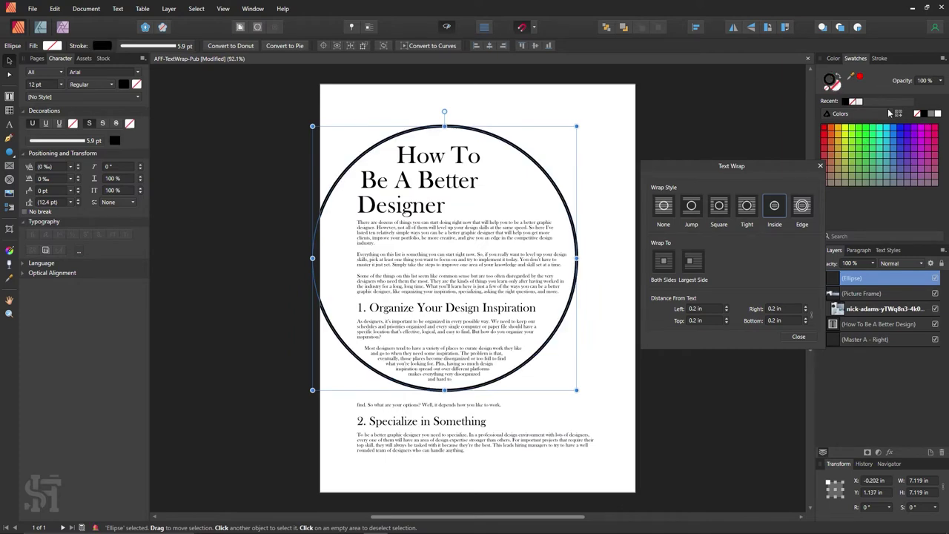
pyautogui.moveTo(575, 234)
pyautogui.mouseDown()
pyautogui.moveTo(416, 243)
pyautogui.moveTo(281, 212)
pyautogui.mouseUp()
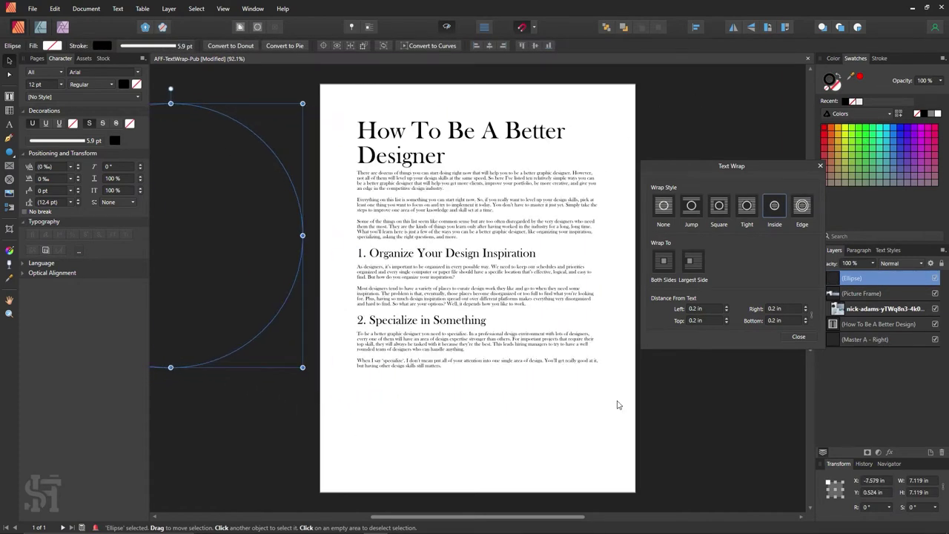
pyautogui.click(668, 421)
pyautogui.hotkey('ctrl', 'a')
pyautogui.click(668, 426)
# Bring the photo frame onto the middle of the page with Inside wrap
pyautogui.moveTo(275, 427); pyautogui.dragTo(552, 350)
pyautogui.click(773, 206)
pyautogui.moveTo(579, 305); pyautogui.dragTo(616, 236)
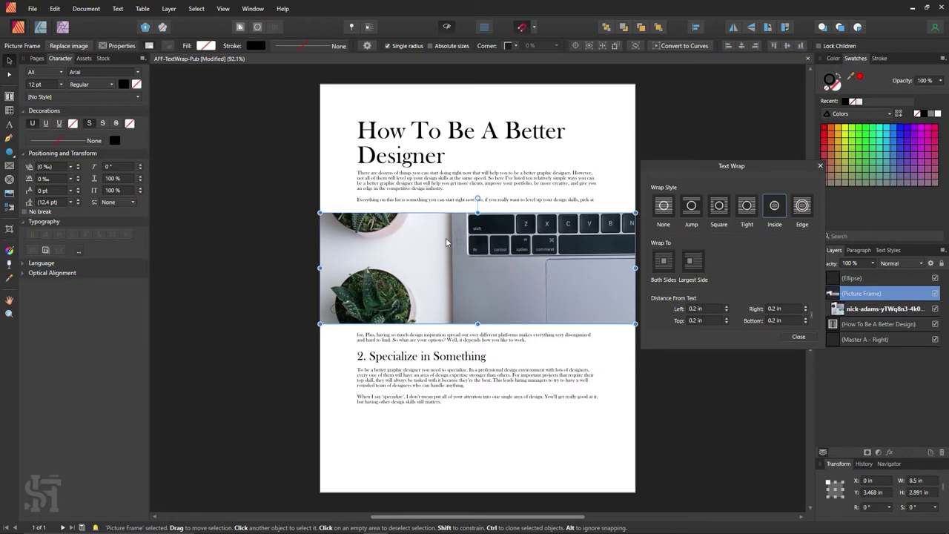
# Move the photo frame aside and place the circle at the top of the page
pyautogui.moveTo(562, 259); pyautogui.dragTo(440, 370)
pyautogui.click(311, 234)
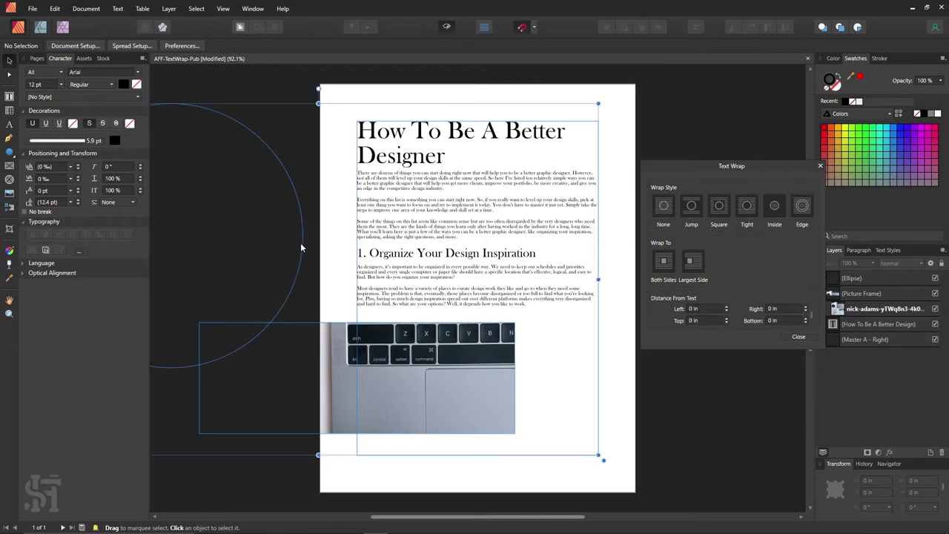
pyautogui.click(300, 242)
pyautogui.moveTo(212, 212); pyautogui.dragTo(498, 229)
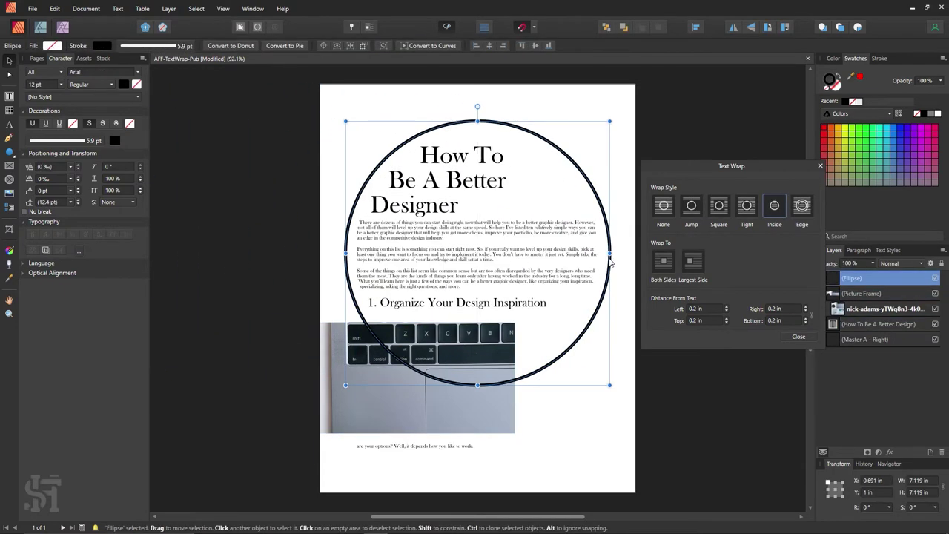
# Move the photo frame down to the bottom of the page
pyautogui.click(381, 388)
pyautogui.moveTo(381, 388); pyautogui.dragTo(476, 462)
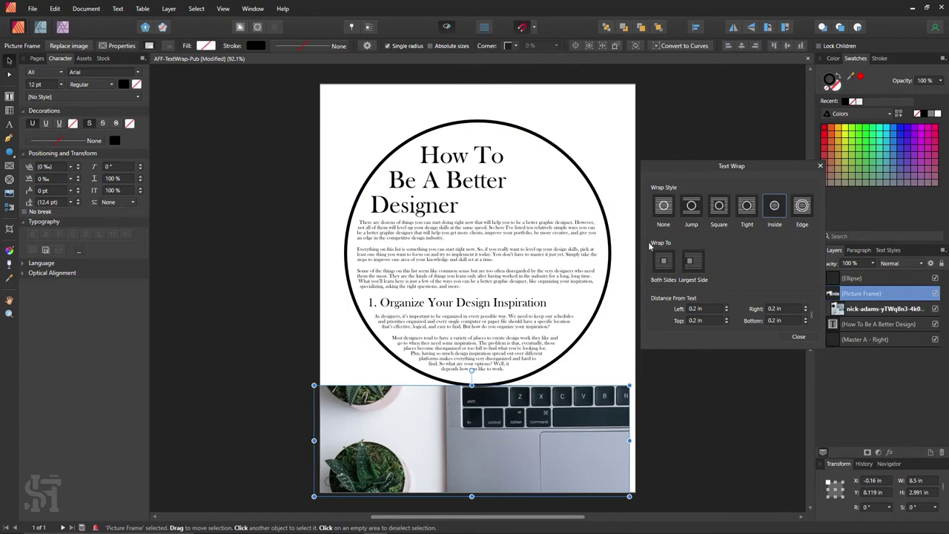
pyautogui.click(609, 272)
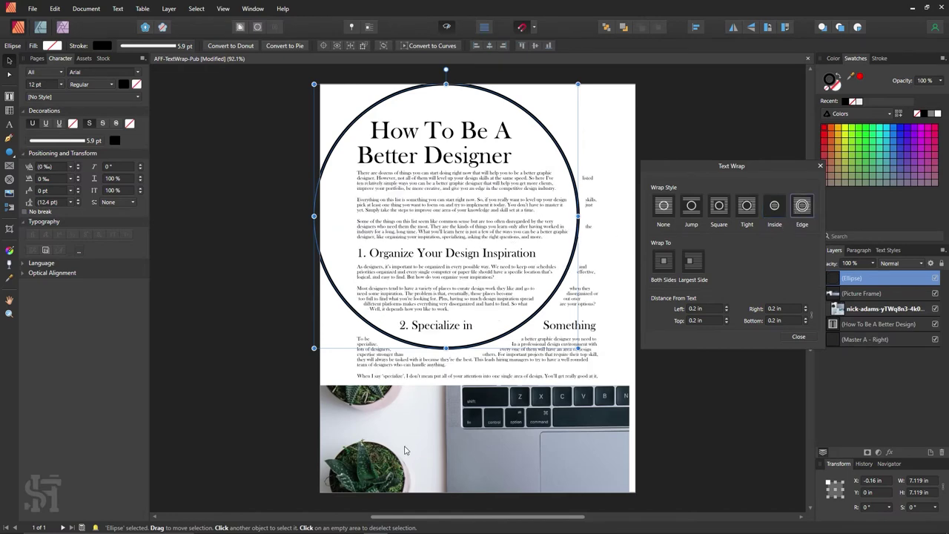
# Move the photo frame off the page to the left and centre the circle
pyautogui.click(515, 447)
pyautogui.moveTo(515, 447); pyautogui.dragTo(237, 428)
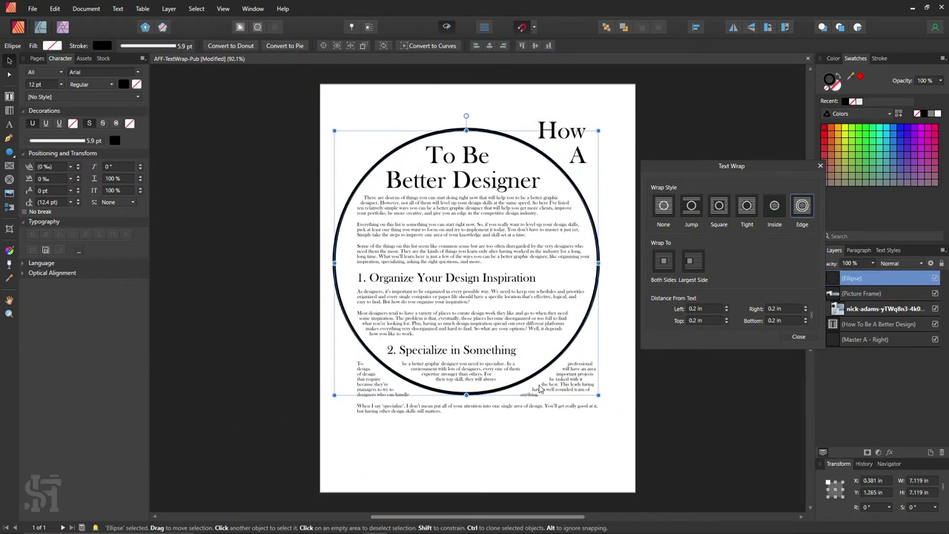
pyautogui.moveTo(541, 388); pyautogui.dragTo(546, 419)
# Switch the circle's wrap to Inside, then Edge, and shrink it to 4.062 in mid-article
pyautogui.click(783, 214)
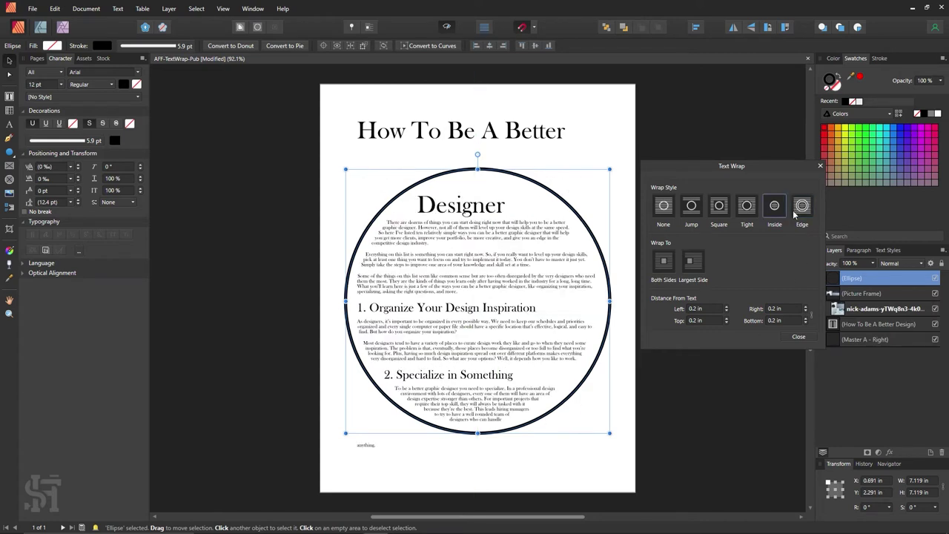
pyautogui.click(794, 214)
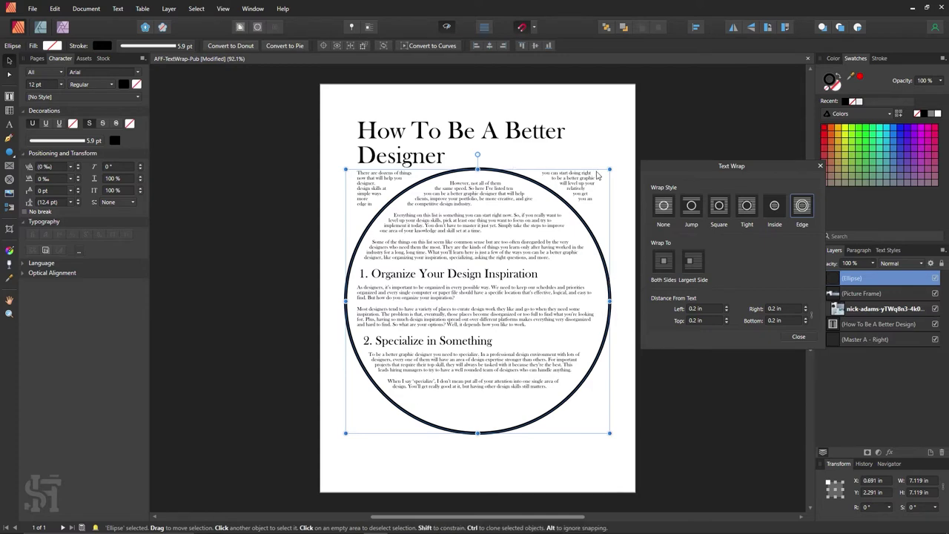
pyautogui.moveTo(609, 169); pyautogui.dragTo(510, 294)
pyautogui.moveTo(489, 352); pyautogui.dragTo(546, 306)
# Drag the circle up and right over the 'Organize Your Design Inspiration' heading
pyautogui.click(680, 401)
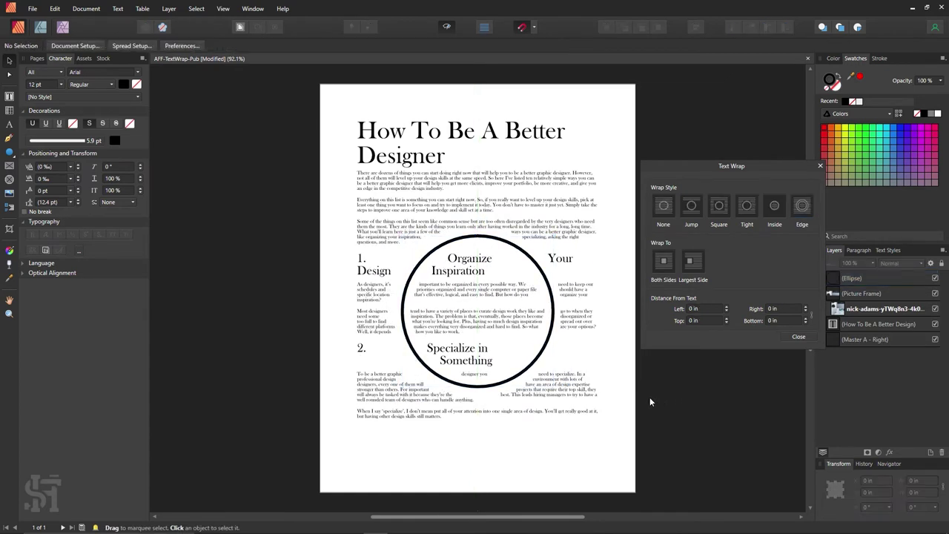
pyautogui.moveTo(541, 354); pyautogui.dragTo(498, 398)
pyautogui.click(680, 430)
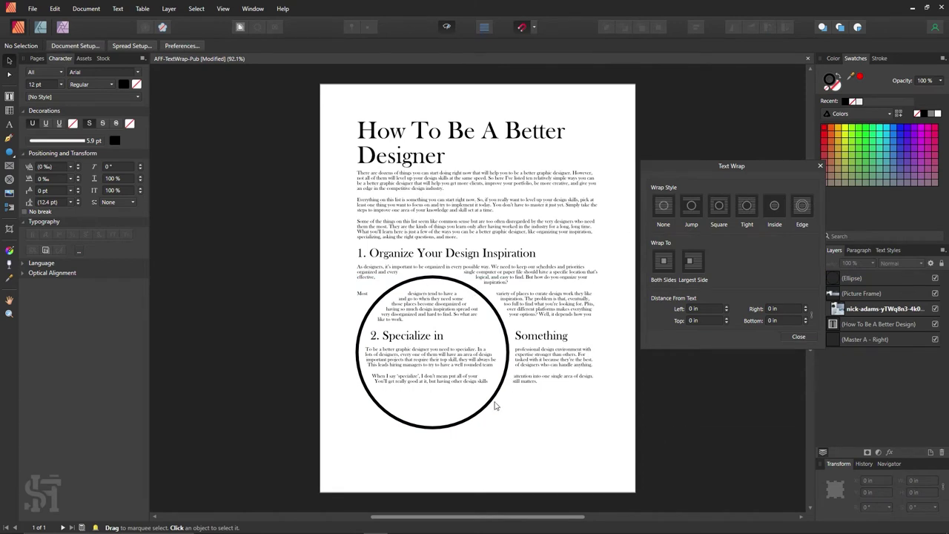
pyautogui.moveTo(488, 405); pyautogui.dragTo(534, 342)
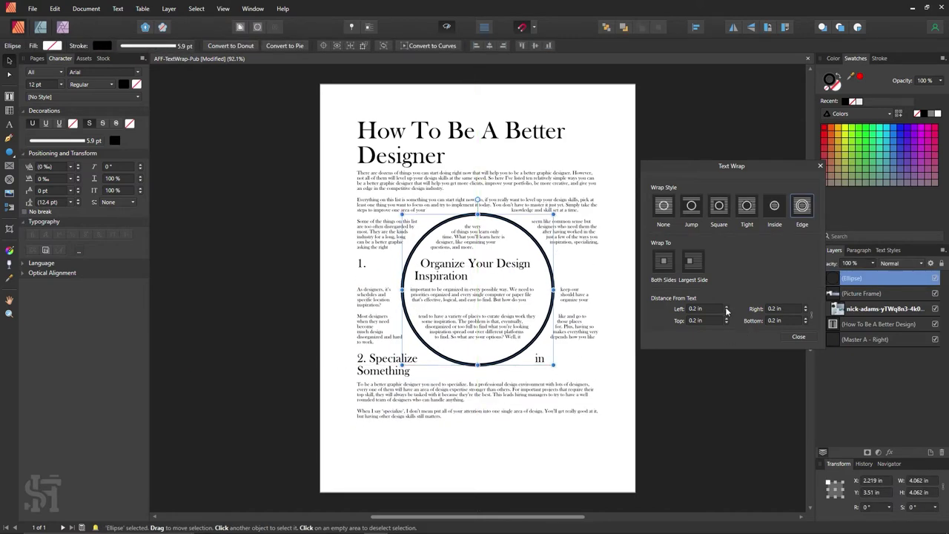
# Step the circle's wrap distances up to 0.7 in on every side
pyautogui.click(725, 311)
pyautogui.click(726, 310)
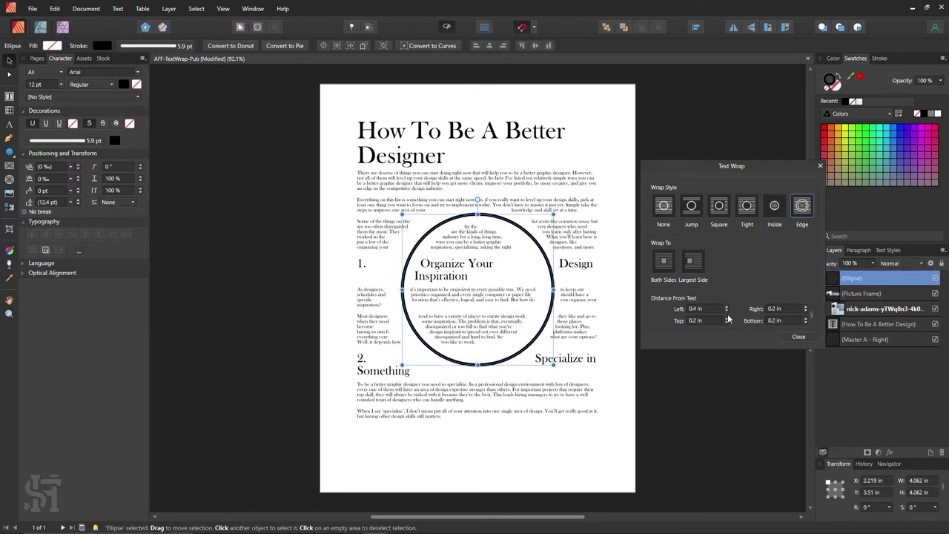
pyautogui.click(726, 318)
pyautogui.click(726, 317)
pyautogui.click(805, 307)
pyautogui.click(805, 307)
pyautogui.click(804, 318)
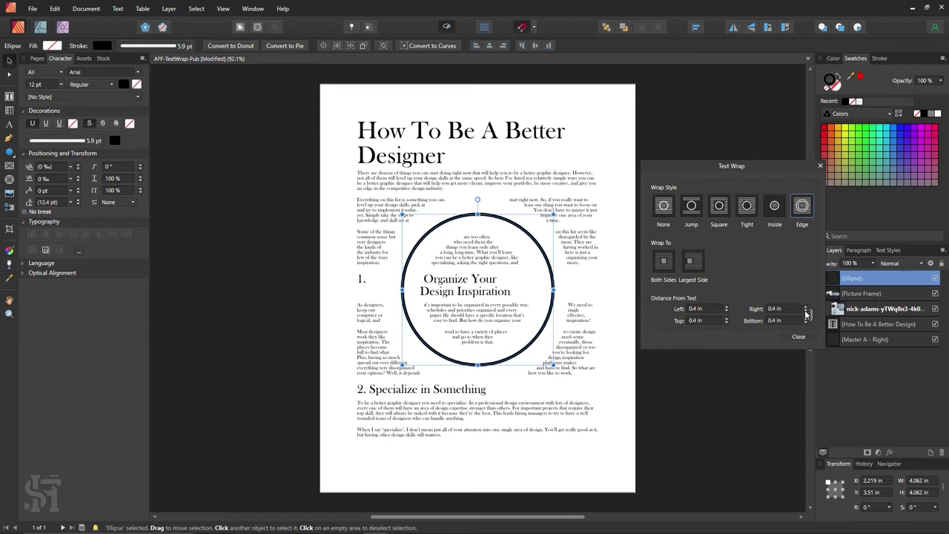
pyautogui.click(725, 311)
pyautogui.click(726, 306)
pyautogui.click(726, 307)
pyautogui.click(726, 306)
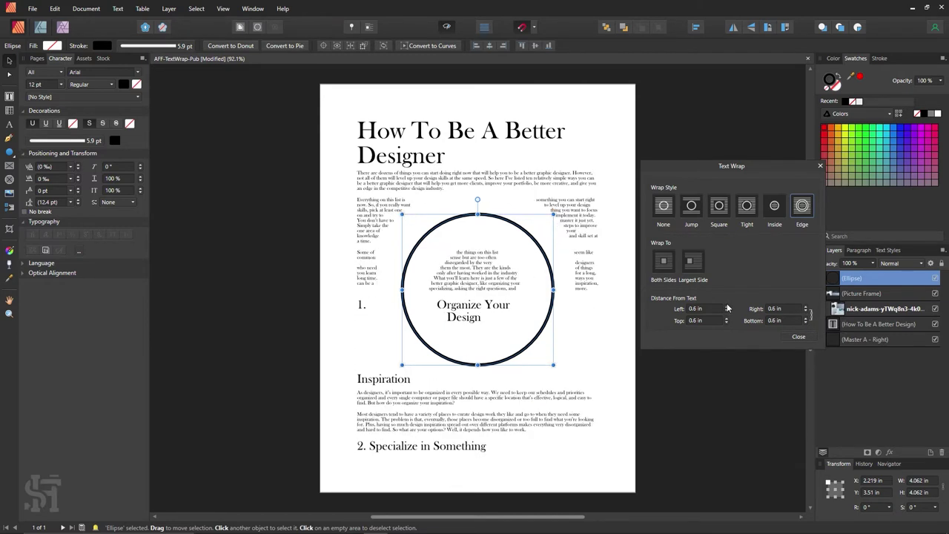
pyautogui.click(726, 306)
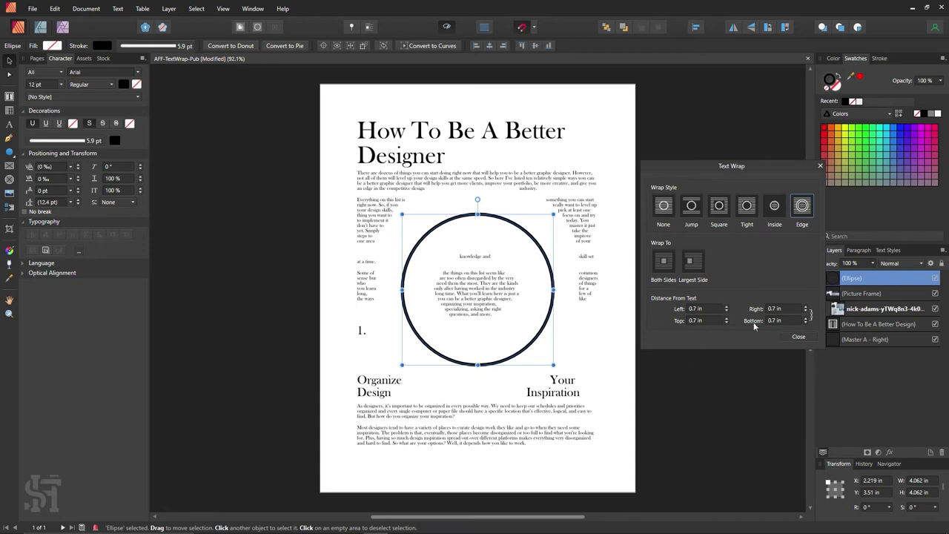
# Reduce all of the circle's wrap distances back down to 0 in
pyautogui.click(726, 324)
pyautogui.click(726, 324)
pyautogui.click(725, 324)
pyautogui.click(726, 324)
pyautogui.click(726, 324)
pyautogui.click(725, 324)
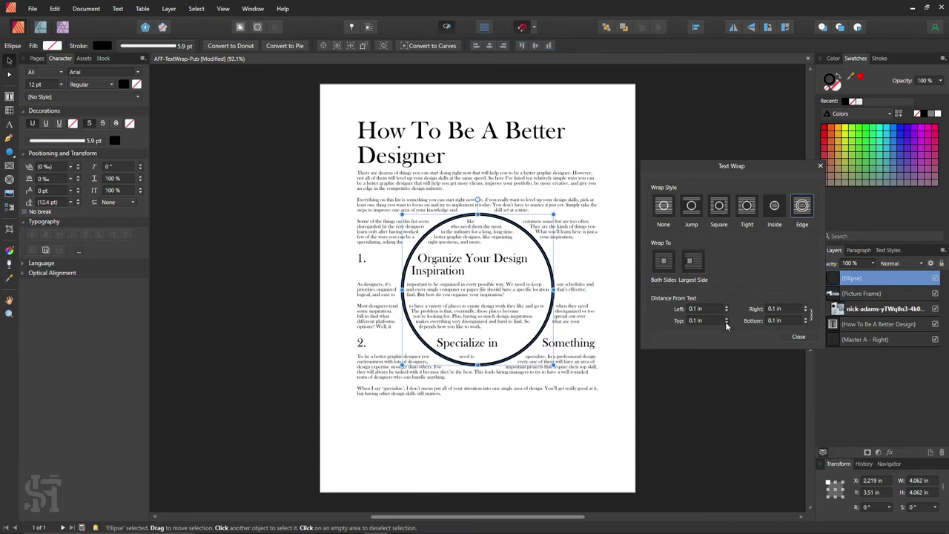
pyautogui.click(725, 324)
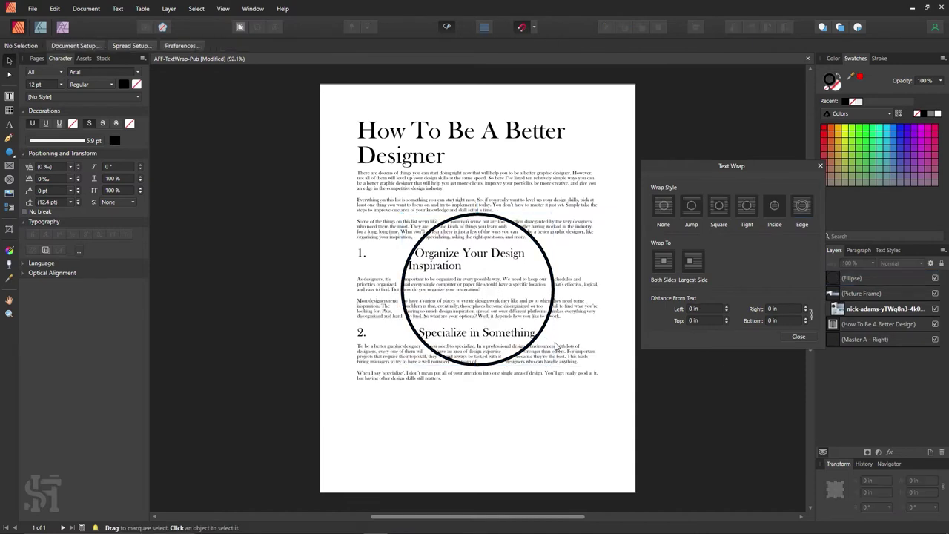
pyautogui.moveTo(539, 337); pyautogui.dragTo(547, 289)
pyautogui.hotkey('ctrl', 'z')
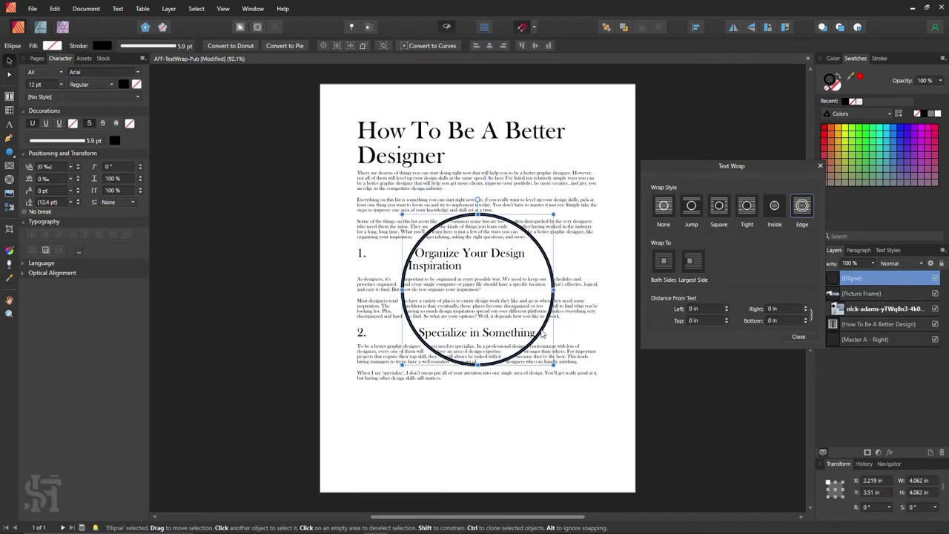
pyautogui.click(854, 101)
pyautogui.press('Escape')
pyautogui.click(553, 289)
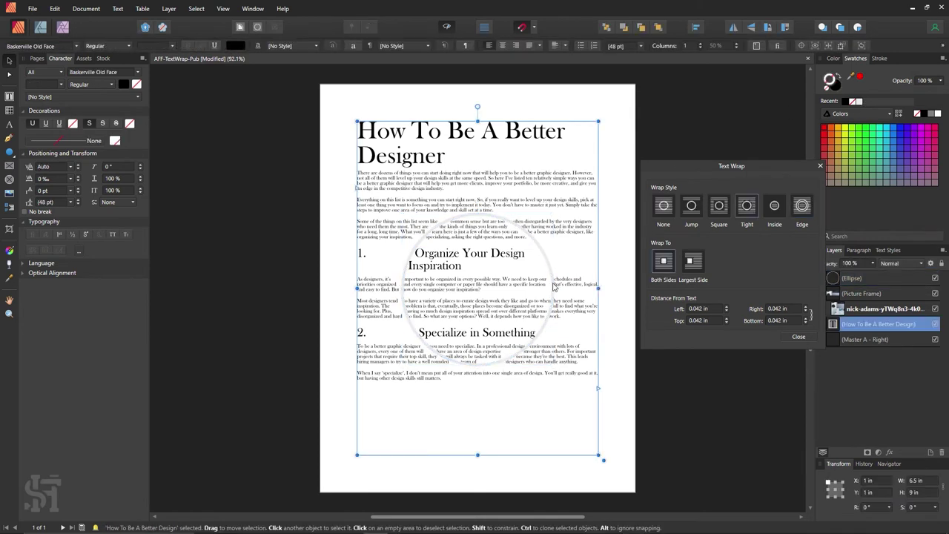
pyautogui.click(553, 288)
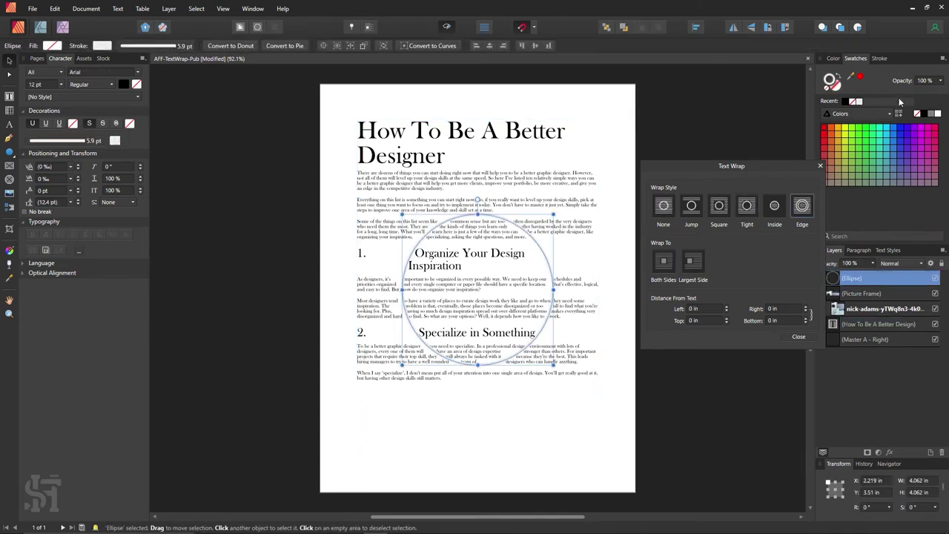
pyautogui.click(680, 119)
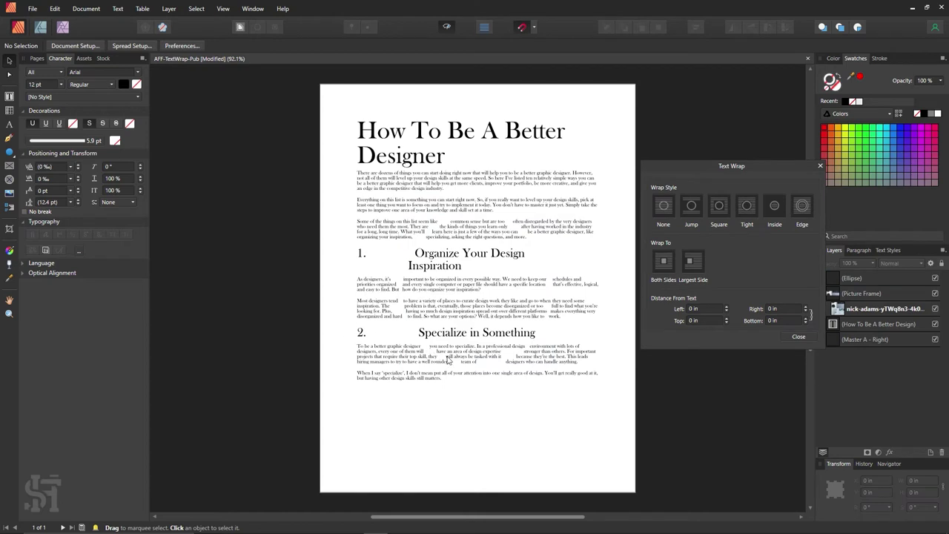
pyautogui.click(546, 270)
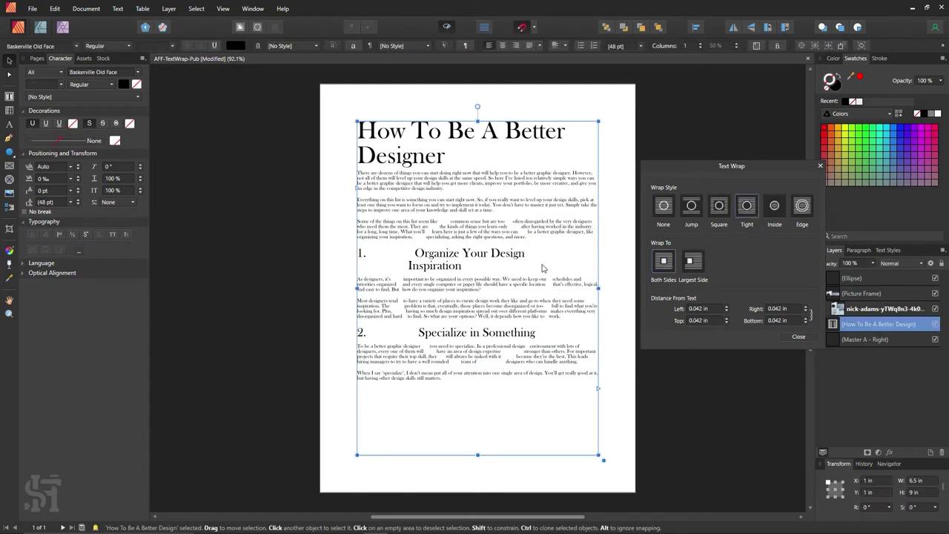
pyautogui.press('t')
pyautogui.click(11, 60)
pyautogui.hotkey('ctrl', 'd')
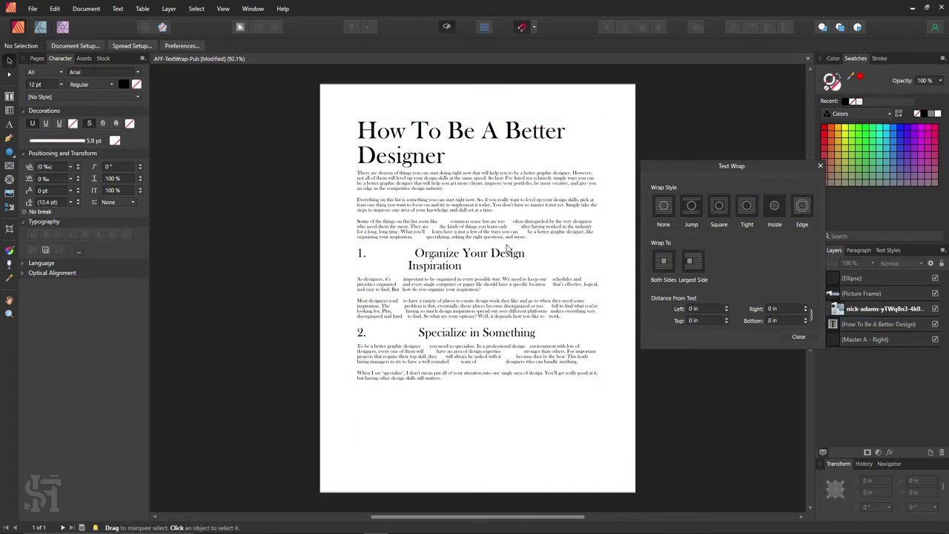
pyautogui.click(507, 248)
pyautogui.click(737, 109)
# Edit the circle's left wrap distance and shift the circle slightly down
pyautogui.click(550, 264)
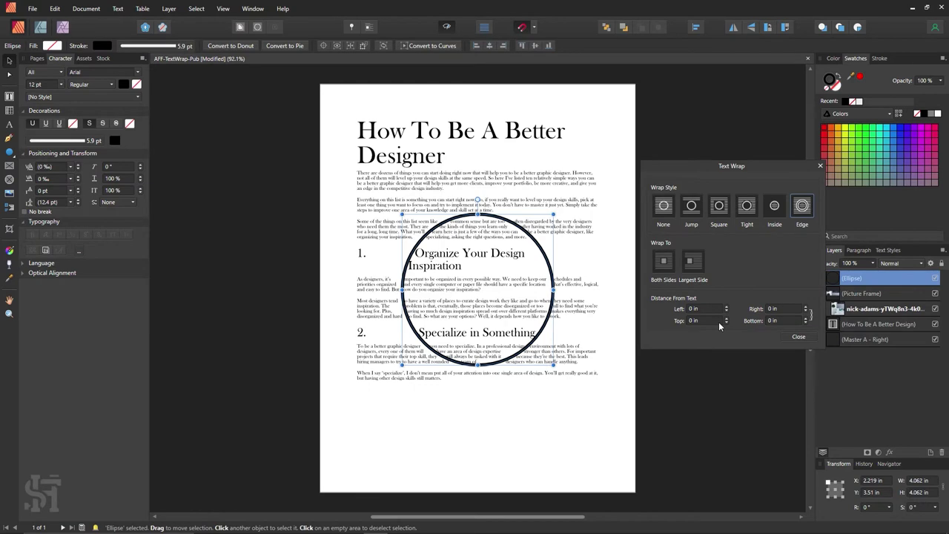
pyautogui.click(714, 309)
pyautogui.press('Return')
pyautogui.click(646, 443)
pyautogui.moveTo(521, 357)
pyautogui.mouseDown()
pyautogui.moveTo(522, 378)
pyautogui.moveTo(520, 371)
pyautogui.mouseUp()
# Drag the circle to the page's top-left corner and then to the page centre
pyautogui.click(278, 404)
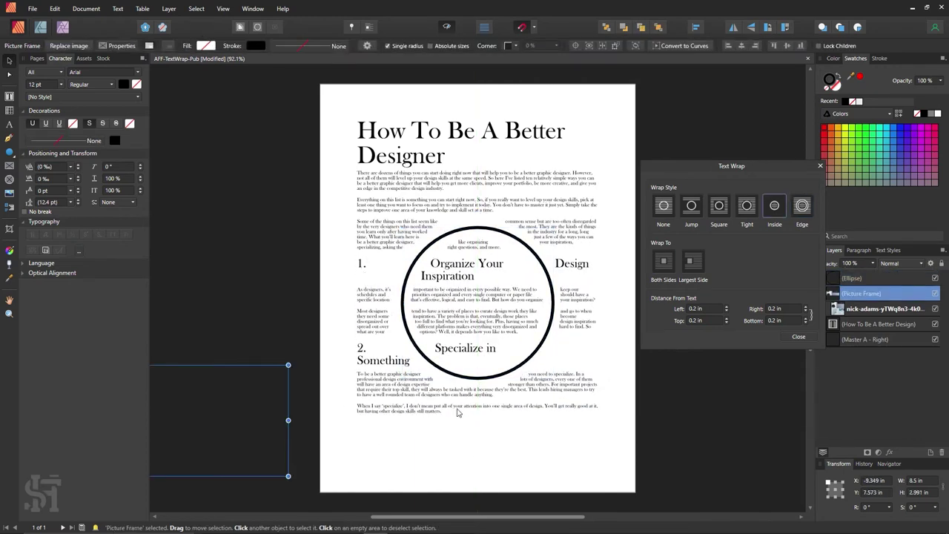
pyautogui.click(480, 379)
pyautogui.moveTo(495, 378); pyautogui.dragTo(416, 223)
pyautogui.click(519, 375)
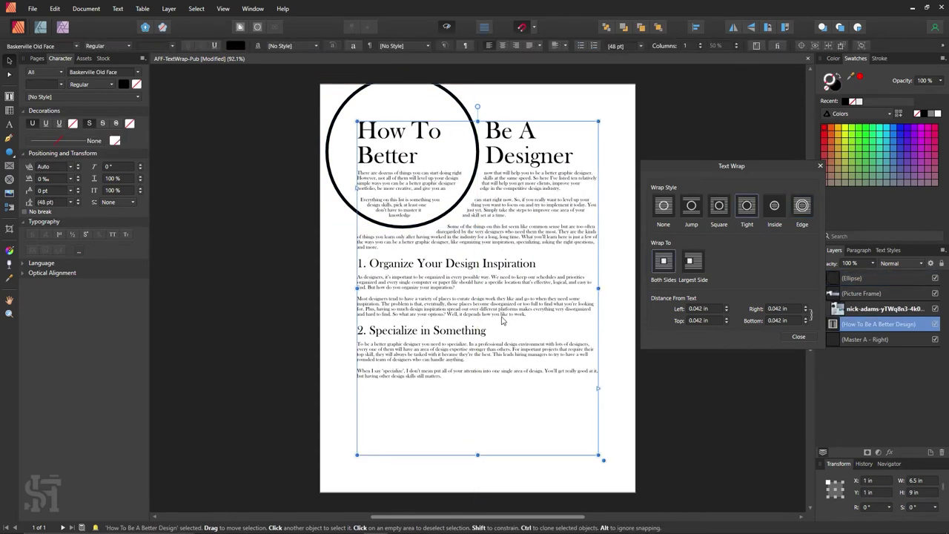
pyautogui.click(332, 197)
pyautogui.moveTo(337, 195); pyautogui.dragTo(409, 341)
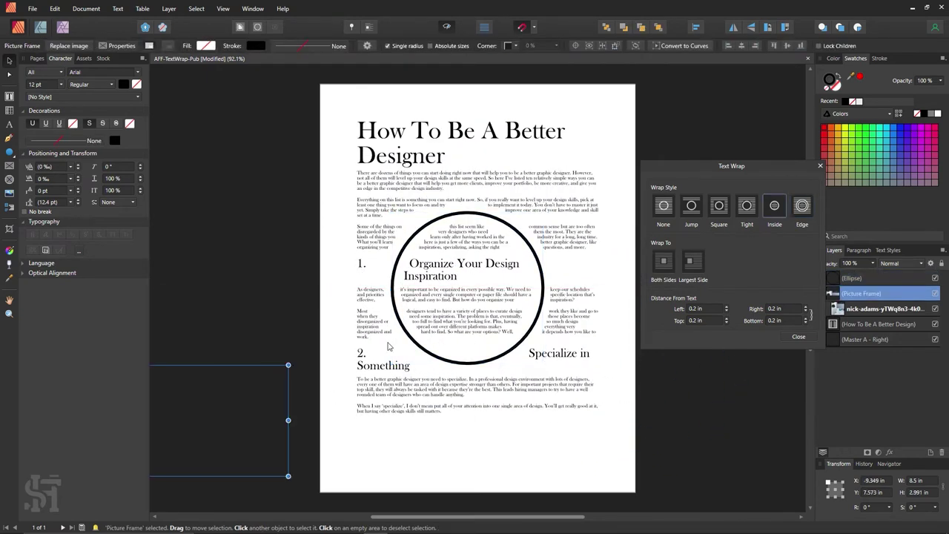
# Move the circle off the top-right corner and place the photo frame under the title
pyautogui.press('a')
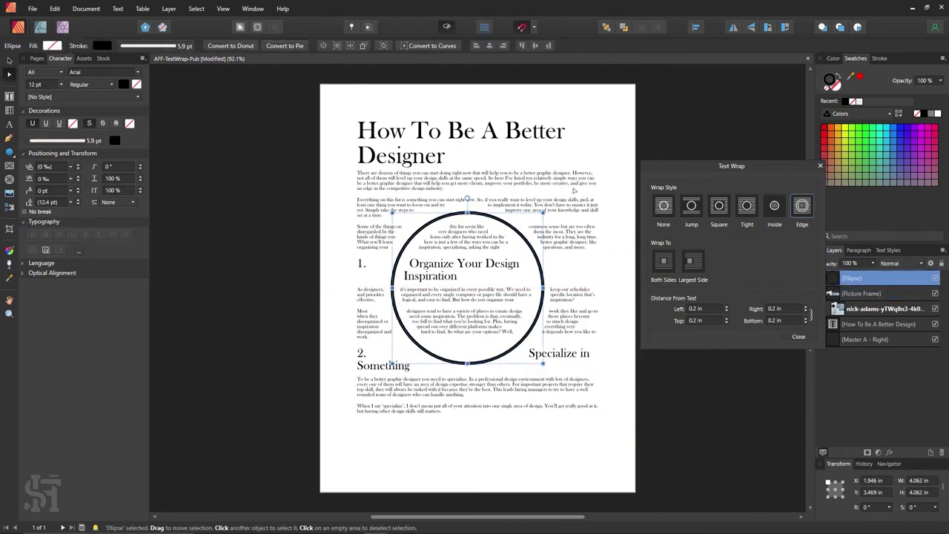
pyautogui.moveTo(545, 271); pyautogui.dragTo(780, 99)
pyautogui.click(258, 391)
pyautogui.moveTo(257, 391); pyautogui.dragTo(548, 254)
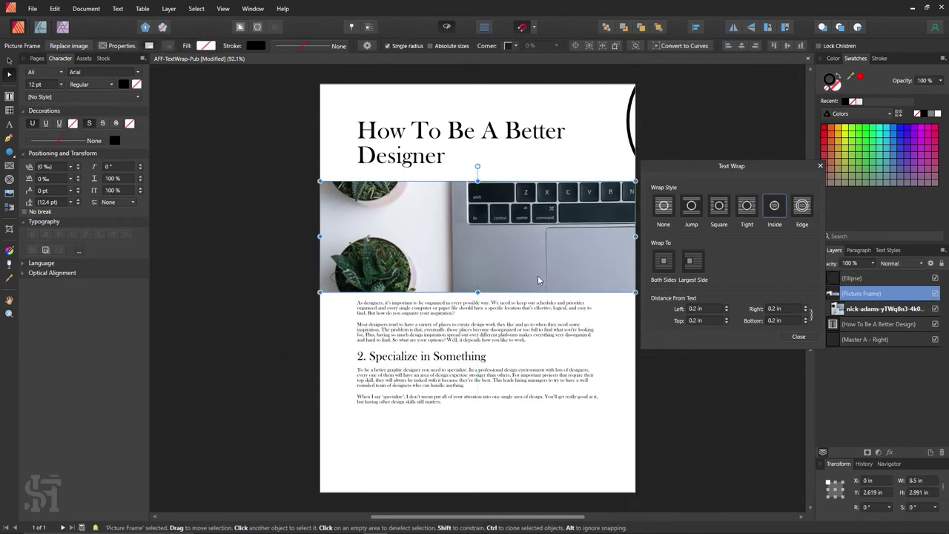
# Change the photo's wrap from None to Square and move it back under the title
pyautogui.moveTo(681, 164); pyautogui.dragTo(712, 152)
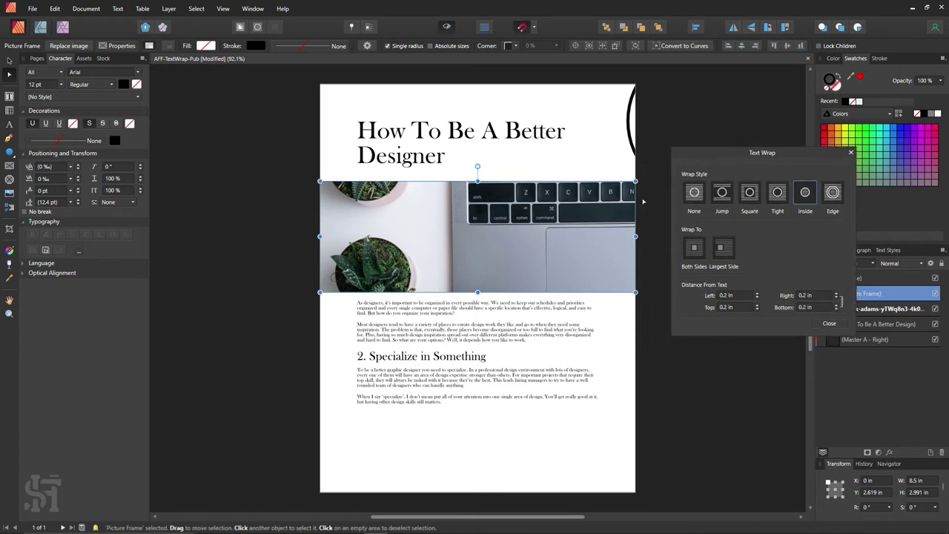
pyautogui.moveTo(484, 227); pyautogui.dragTo(484, 271)
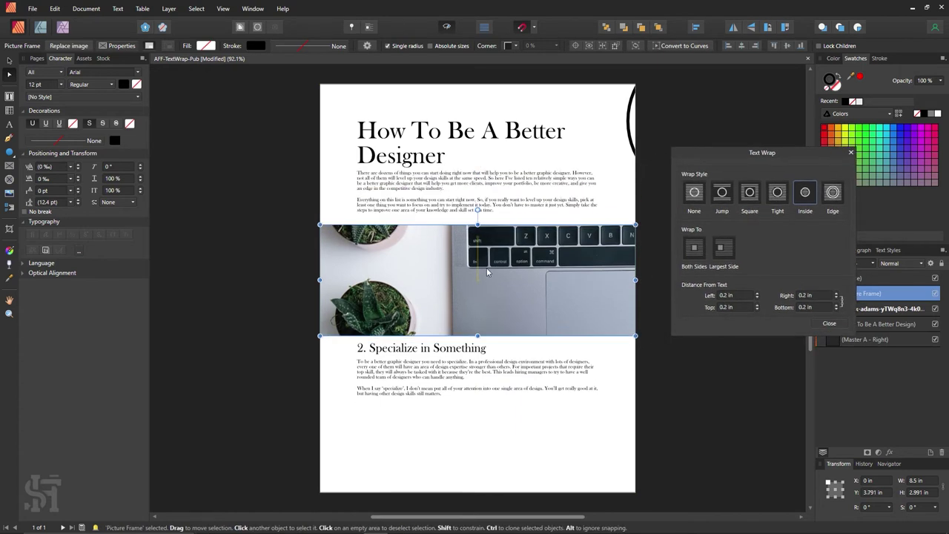
pyautogui.click(693, 200)
pyautogui.click(749, 192)
pyautogui.moveTo(563, 280); pyautogui.dragTo(569, 226)
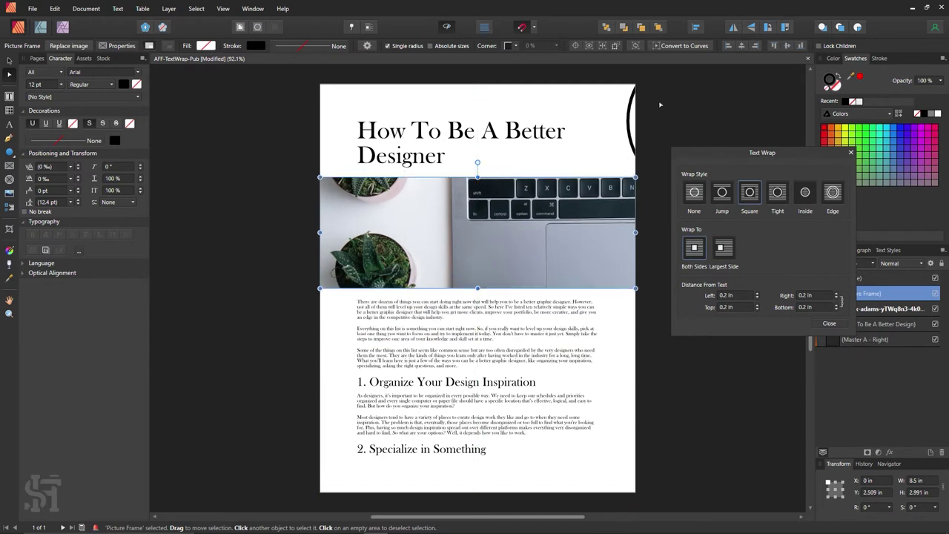
pyautogui.click(177, 109)
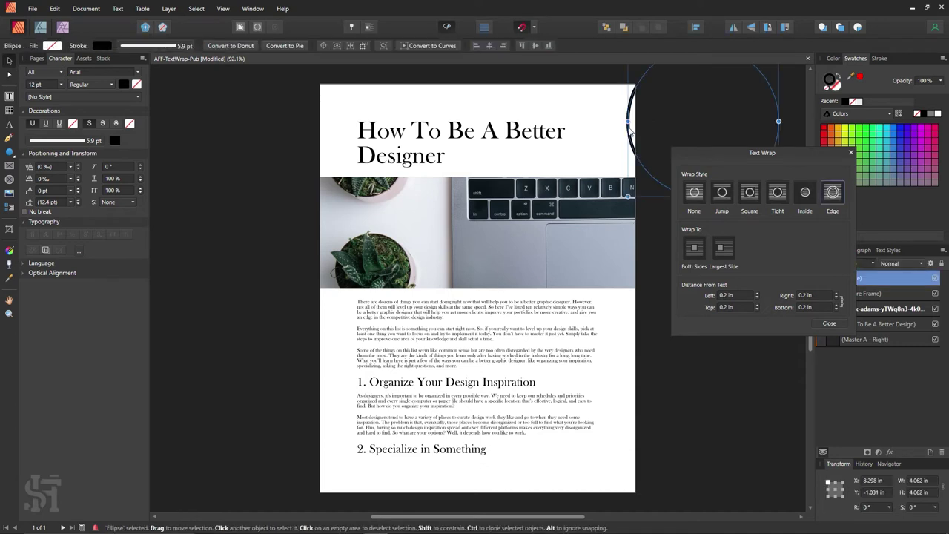
# Drag the photo frame around the article, leaving it at the page's bottom right
pyautogui.moveTo(557, 255); pyautogui.dragTo(564, 320)
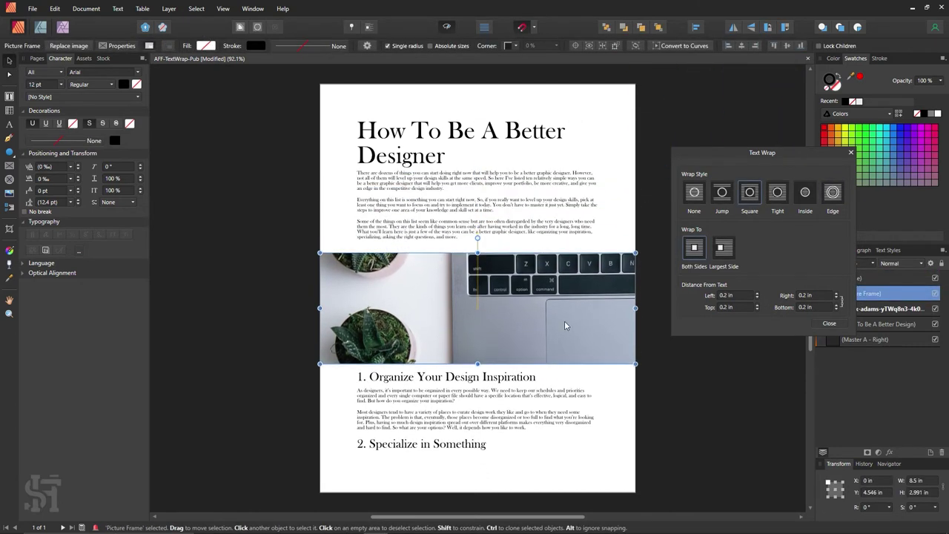
pyautogui.click(663, 372)
pyautogui.moveTo(454, 319); pyautogui.dragTo(475, 233)
pyautogui.click(283, 286)
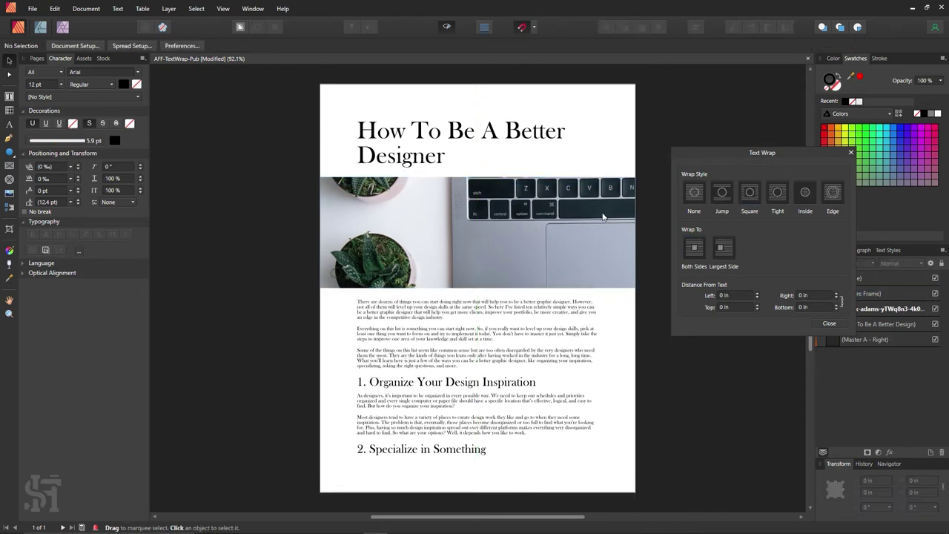
pyautogui.moveTo(603, 216); pyautogui.dragTo(405, 281)
pyautogui.click(697, 372)
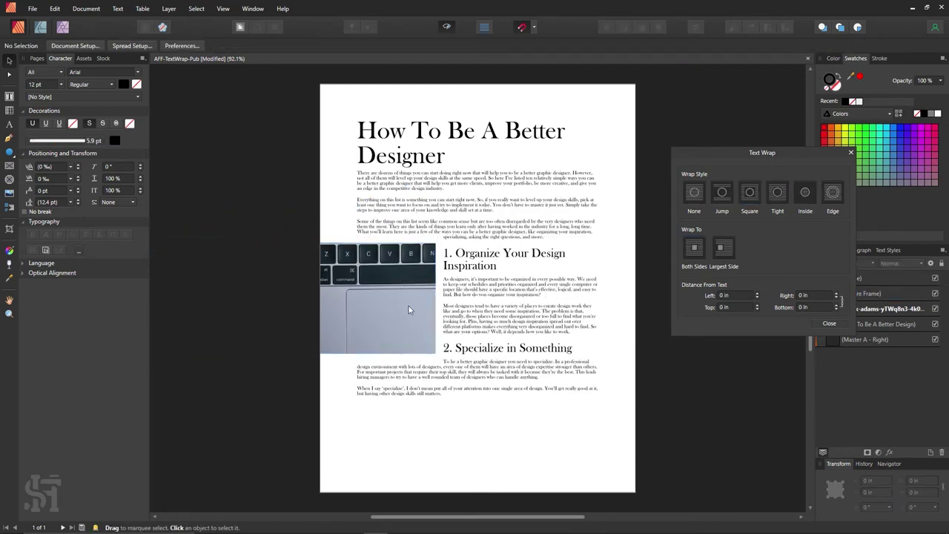
pyautogui.moveTo(404, 309); pyautogui.dragTo(608, 337)
pyautogui.moveTo(391, 321); pyautogui.dragTo(563, 308)
pyautogui.click(639, 404)
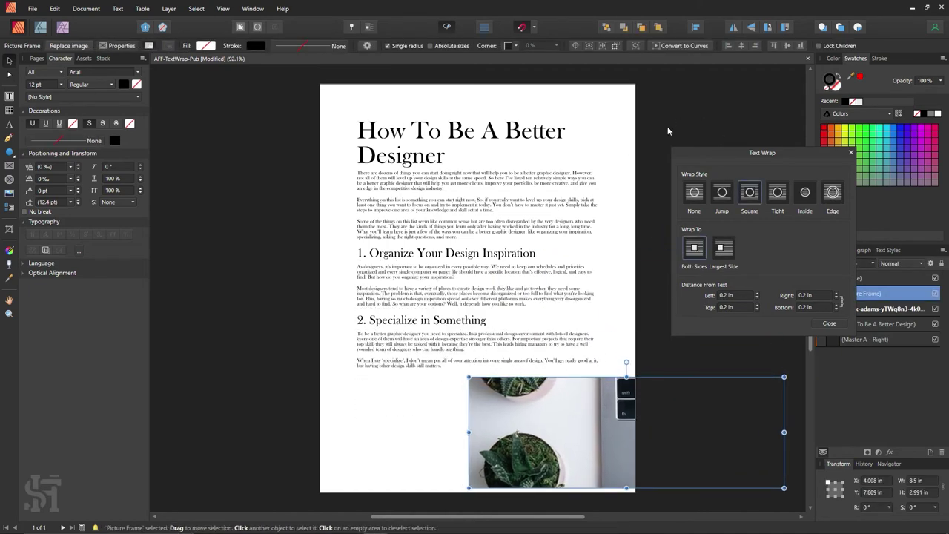
# Move the circle onto the page and paste the photo inside it with Edit > Paste Inside
pyautogui.click(644, 130)
pyautogui.moveTo(645, 130); pyautogui.dragTo(370, 210)
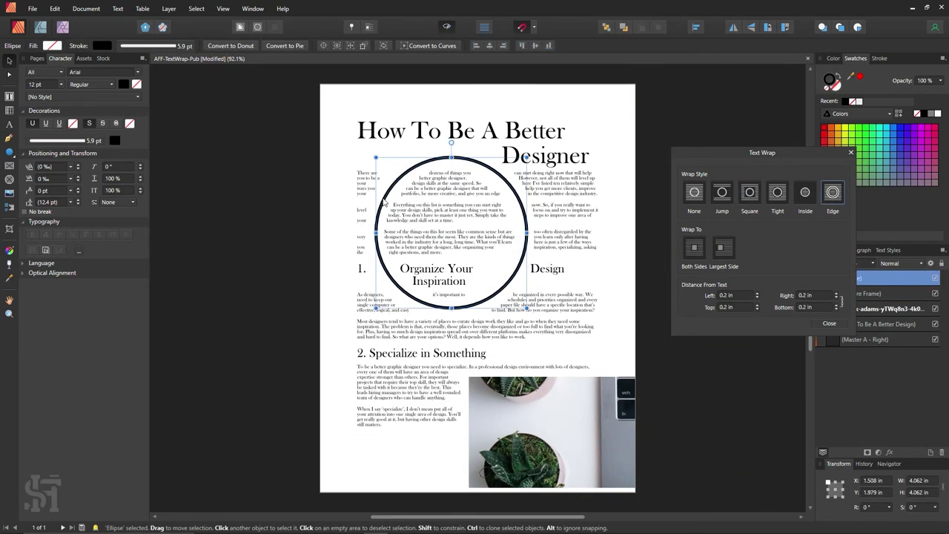
pyautogui.click(55, 8)
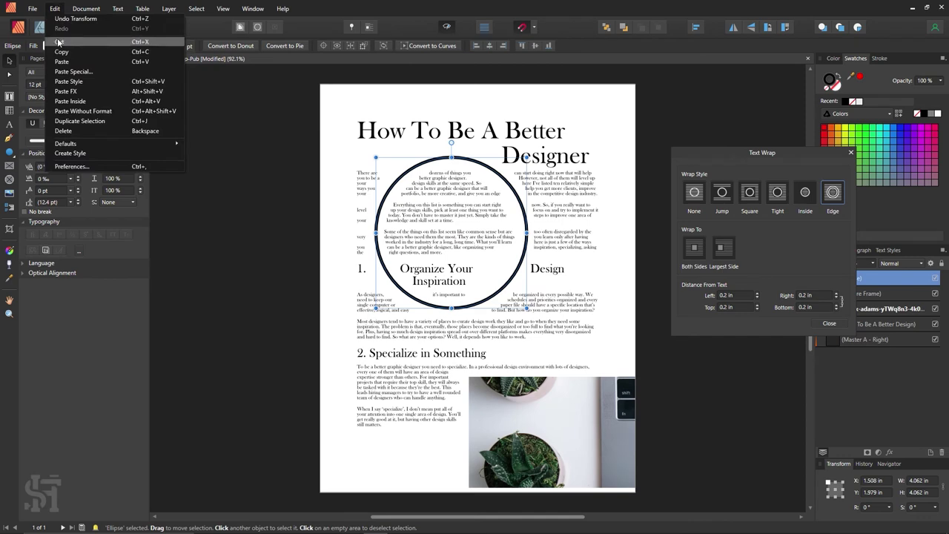
pyautogui.click(82, 102)
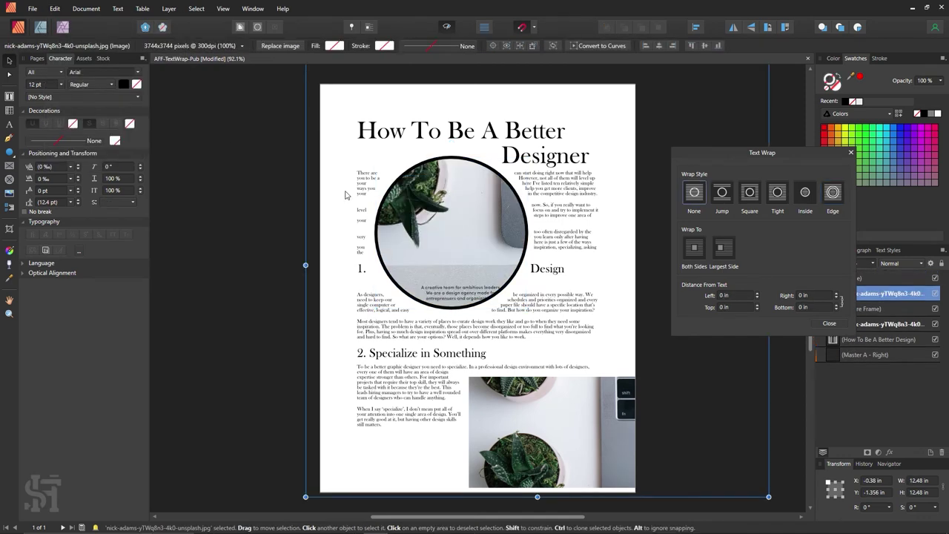
# Move the bottom photo frame off the page and reposition the photo circle and its image
pyautogui.click(263, 241)
pyautogui.click(489, 455)
pyautogui.moveTo(489, 455); pyautogui.dragTo(706, 448)
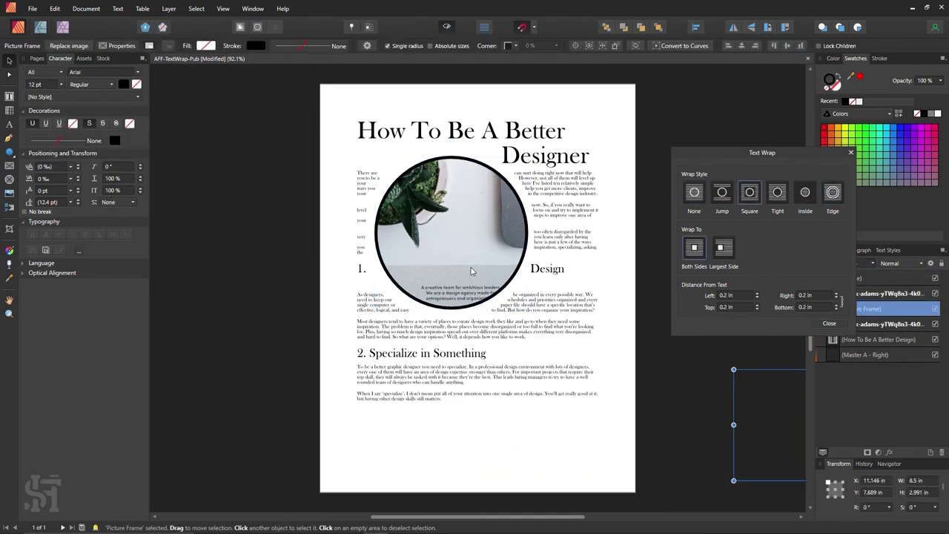
pyautogui.moveTo(461, 259); pyautogui.dragTo(593, 424)
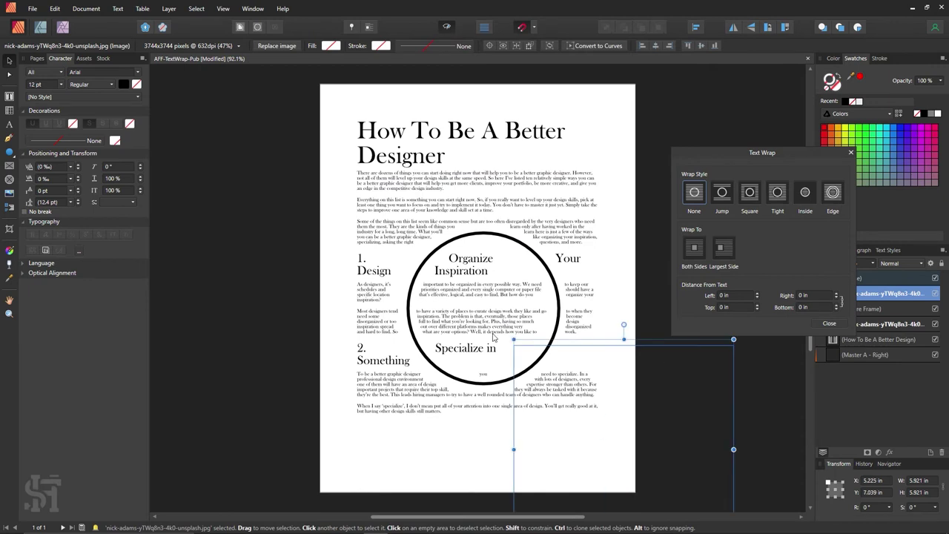
pyautogui.moveTo(490, 306); pyautogui.dragTo(502, 271)
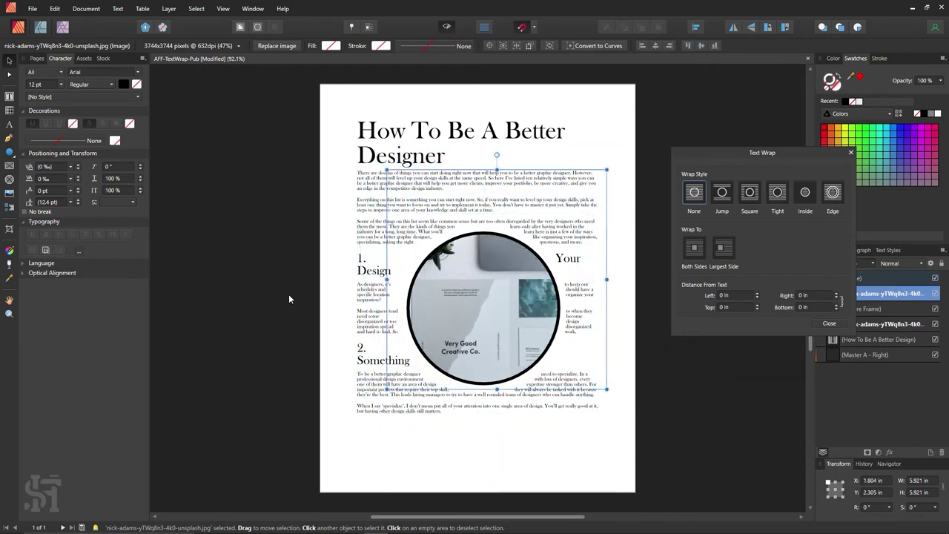
# Remove the circle's black outline and nudge it into place at the page's right side
pyautogui.click(285, 300)
pyautogui.click(538, 340)
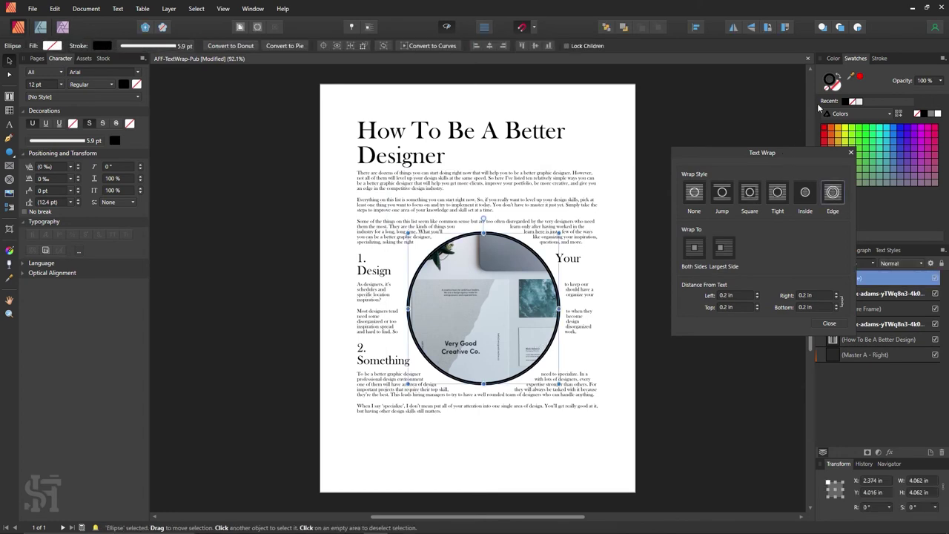
pyautogui.click(828, 85)
pyautogui.moveTo(495, 334)
pyautogui.mouseDown()
pyautogui.moveTo(407, 321)
pyautogui.moveTo(348, 356)
pyautogui.moveTo(363, 389)
pyautogui.moveTo(469, 329)
pyautogui.moveTo(540, 332)
pyautogui.moveTo(501, 347)
pyautogui.moveTo(525, 327)
pyautogui.mouseUp()
pyautogui.click(675, 368)
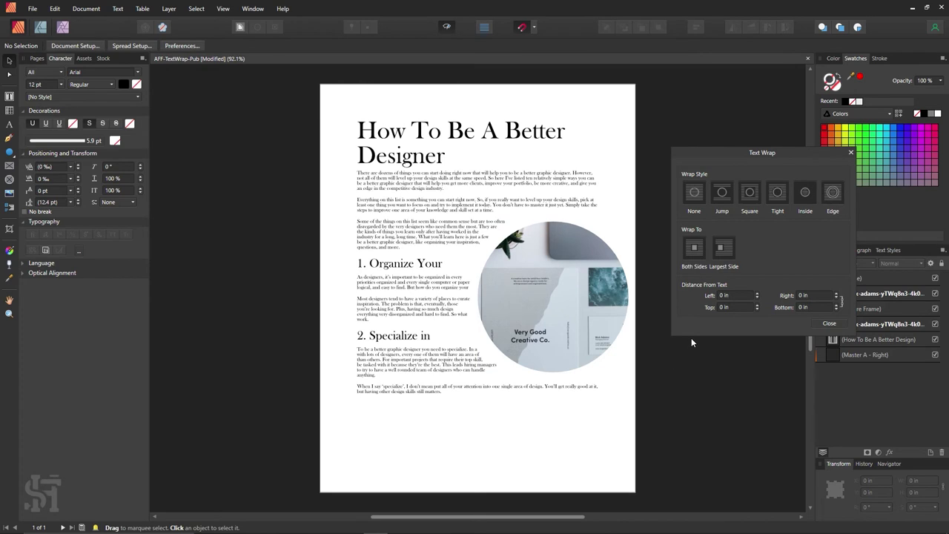
# Give the photo circle Square wrap, comparing Largest Side against Both Sides
pyautogui.hotkey('ctrl', 'z')
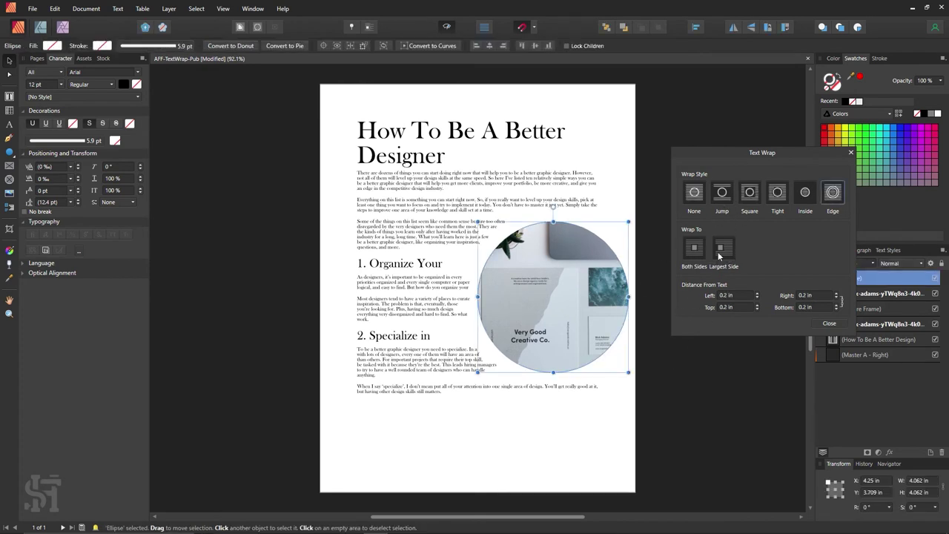
pyautogui.click(695, 195)
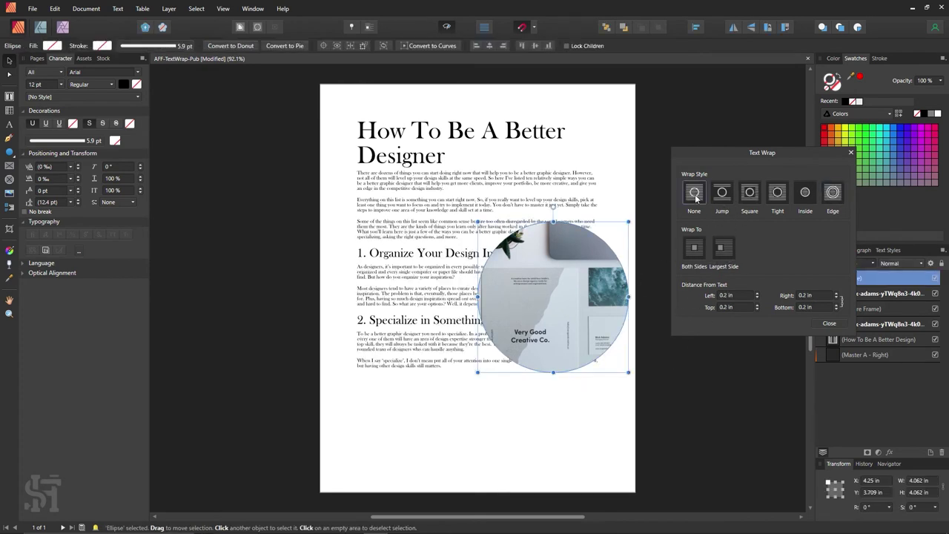
pyautogui.click(748, 193)
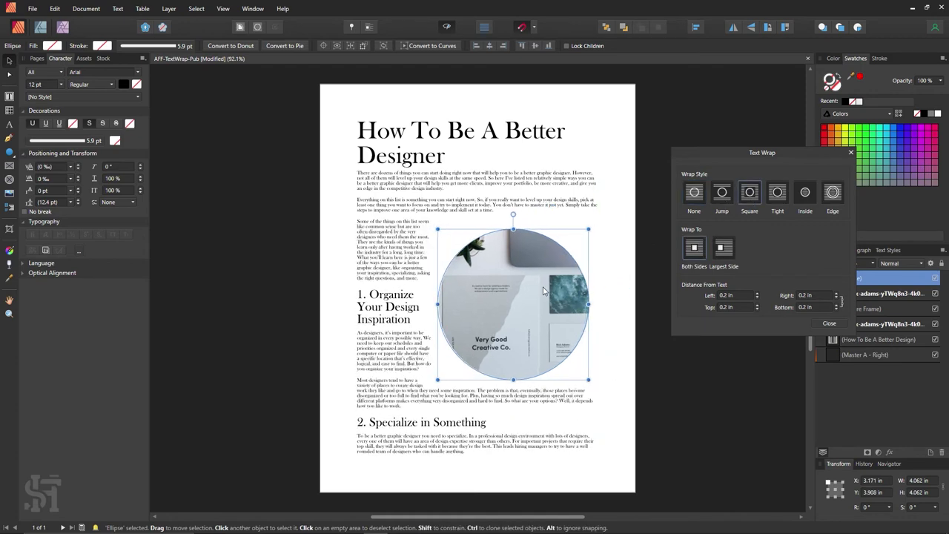
pyautogui.click(724, 249)
pyautogui.hotkey('ctrl', 'z')
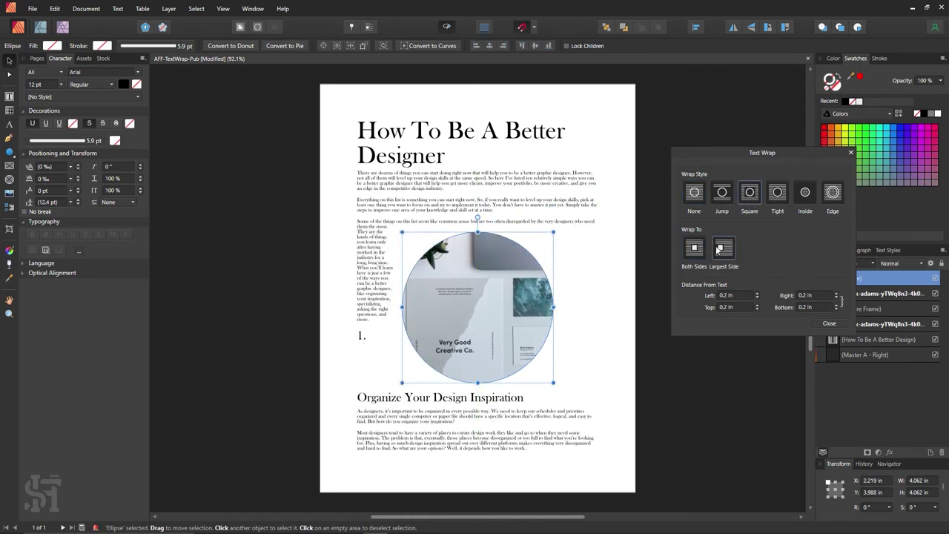
pyautogui.hotkey('ctrl', 'z')
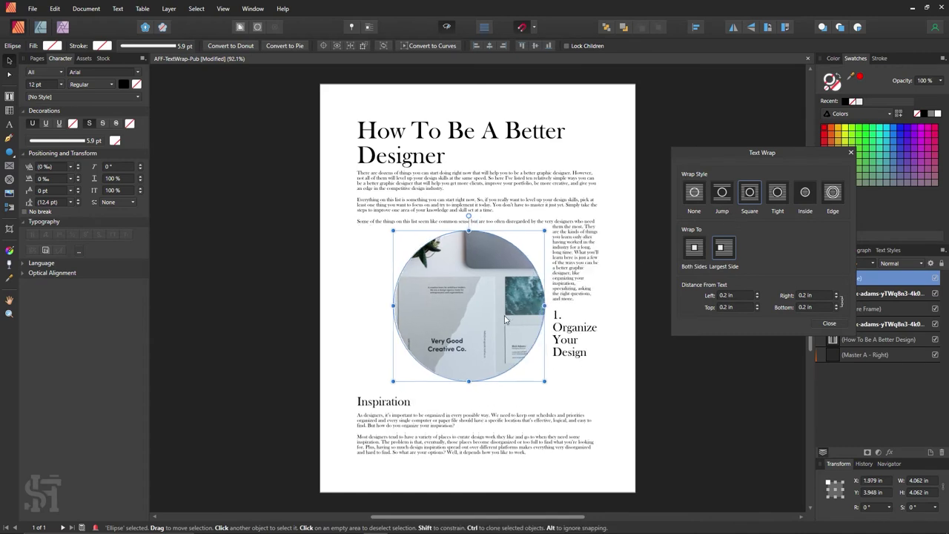
pyautogui.hotkey('ctrl', 'z')
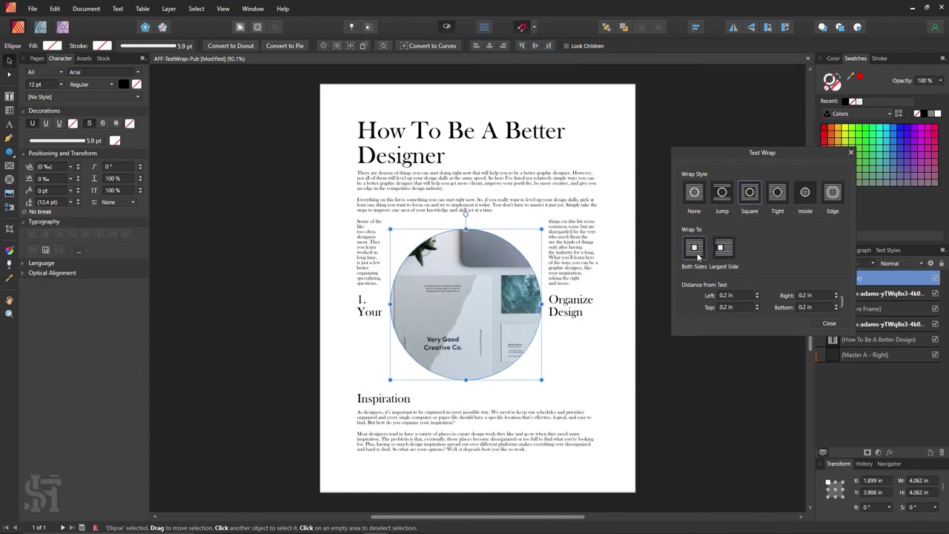
pyautogui.hotkey('ctrl', 'z')
pyautogui.click(723, 249)
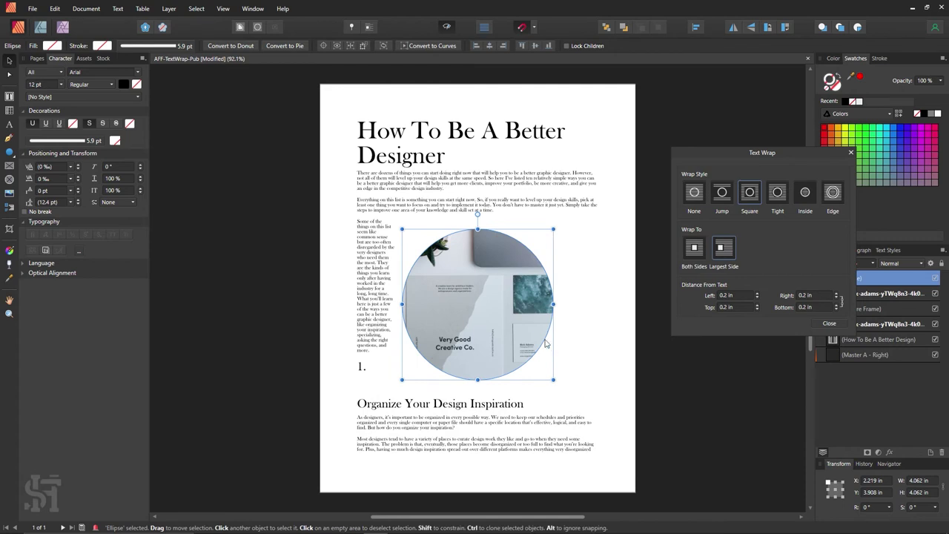
# Move the photo circle to the left margin with text wrapping only on its larger side
pyautogui.moveTo(527, 319); pyautogui.dragTo(520, 289)
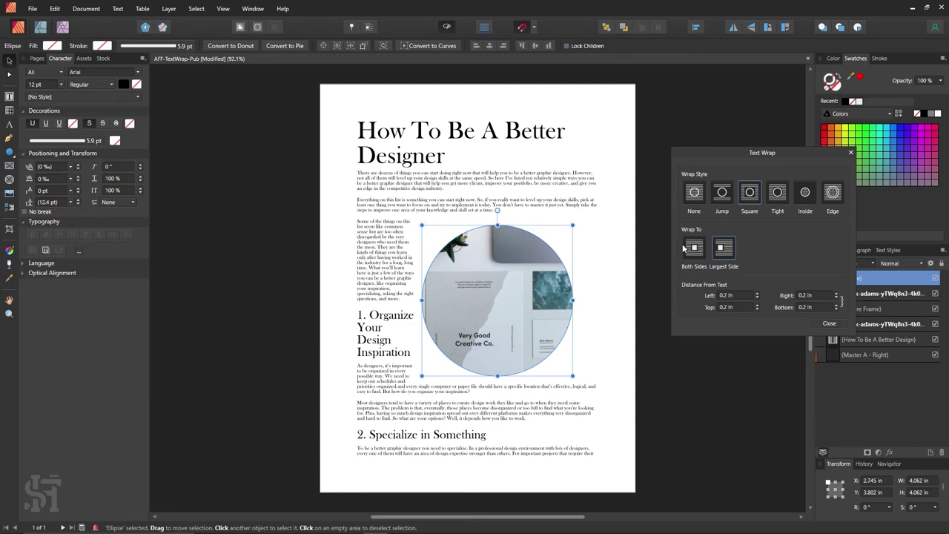
pyautogui.click(697, 252)
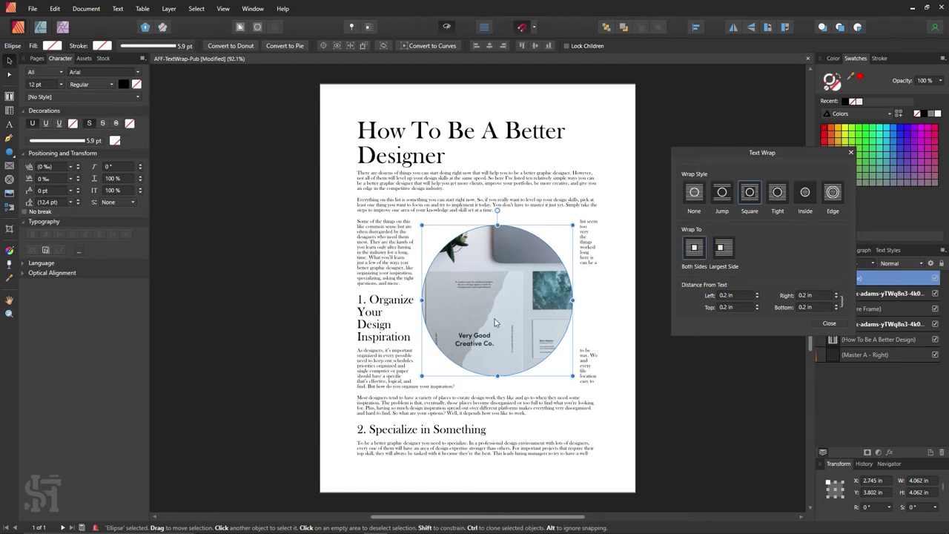
pyautogui.moveTo(494, 319); pyautogui.dragTo(488, 317)
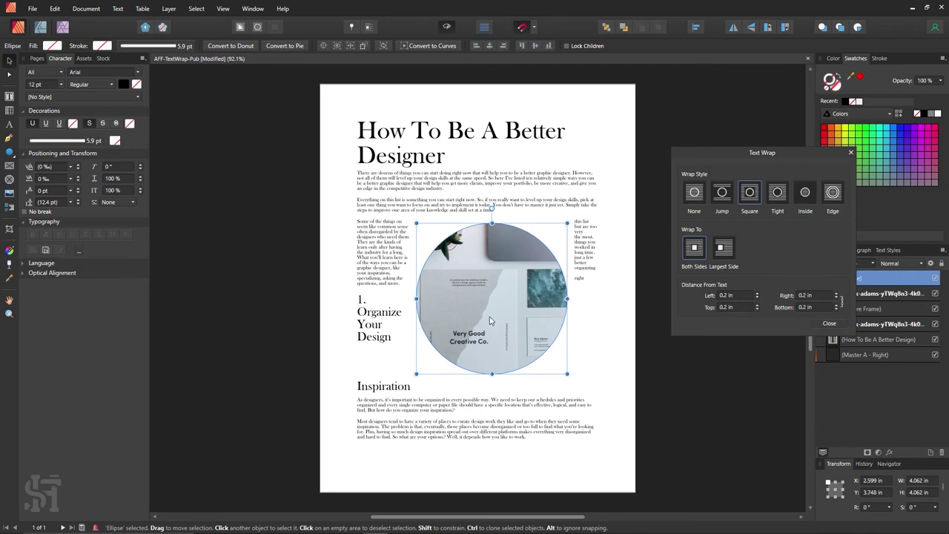
pyautogui.moveTo(489, 316); pyautogui.dragTo(448, 318)
pyautogui.click(726, 248)
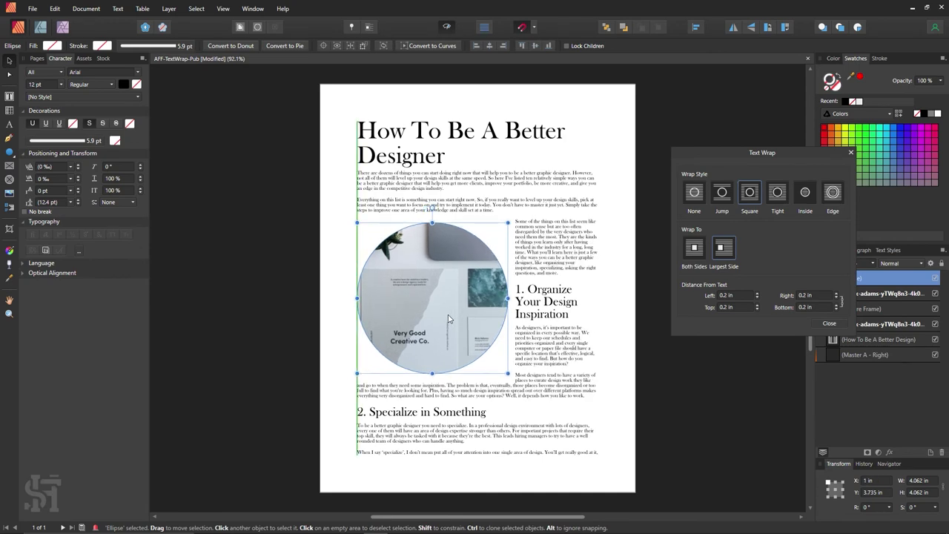
pyautogui.click(275, 320)
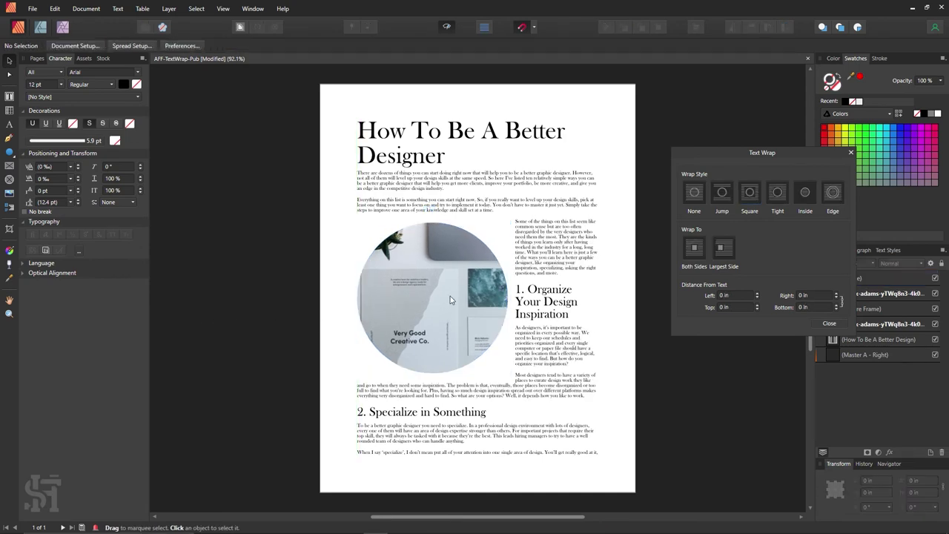
# Enlarge the photo circle, set Tight wrap, and let it bleed off the lower-left edge
pyautogui.click(453, 293)
pyautogui.moveTo(508, 222); pyautogui.dragTo(622, 104)
pyautogui.moveTo(552, 182); pyautogui.dragTo(394, 354)
pyautogui.click(778, 196)
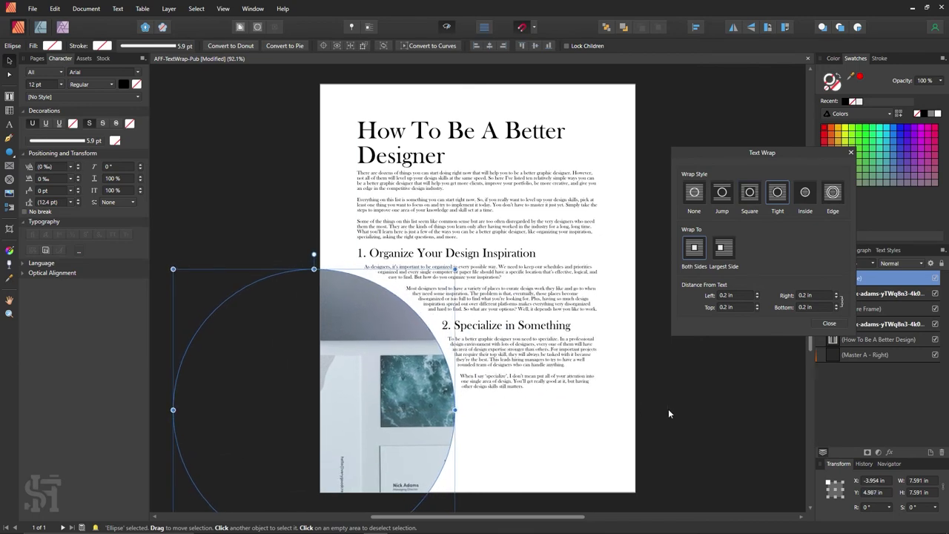
pyautogui.moveTo(265, 396); pyautogui.dragTo(580, 370)
pyautogui.moveTo(631, 464); pyautogui.dragTo(328, 482)
pyautogui.moveTo(437, 344); pyautogui.dragTo(438, 334)
pyautogui.click(708, 369)
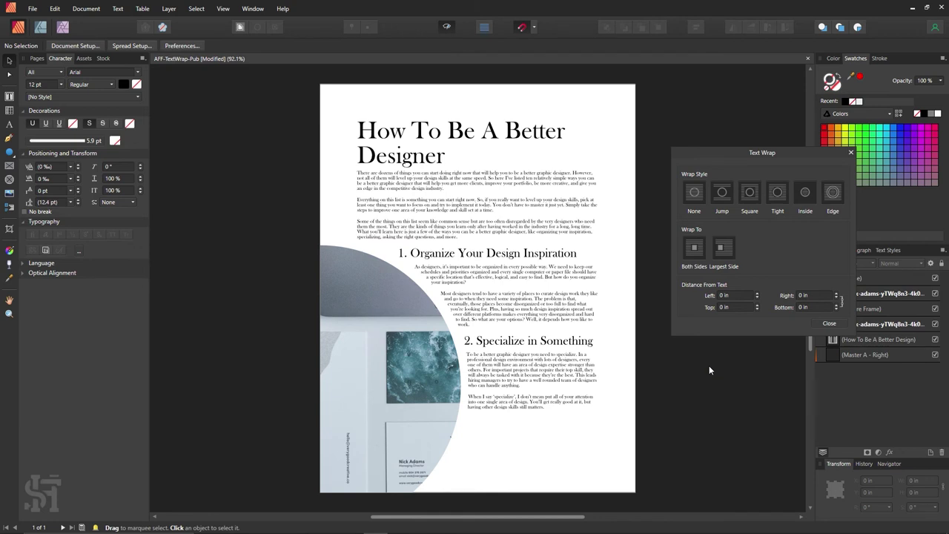
# Shrink a photo circle to 3.31 in and fit it into the page's top-right corner
pyautogui.click(374, 370)
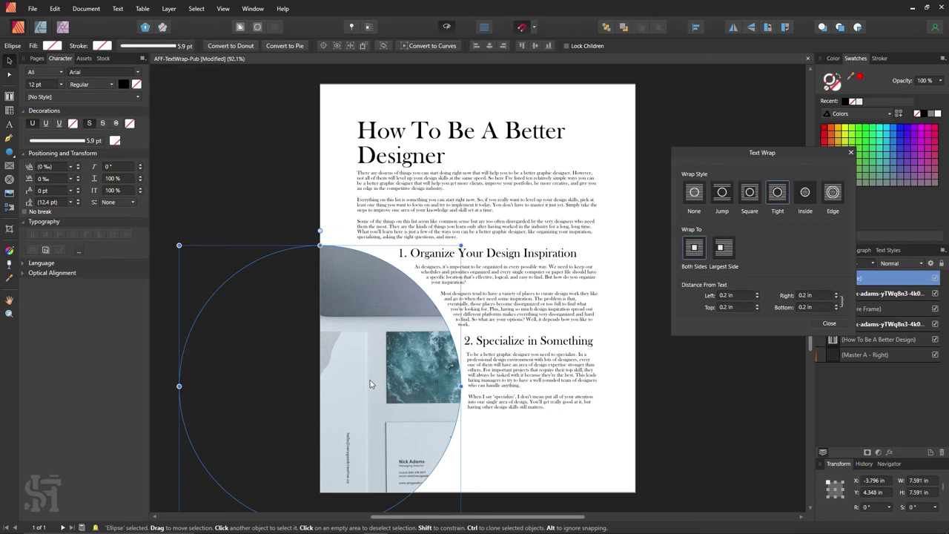
pyautogui.moveTo(365, 389); pyautogui.dragTo(504, 239)
pyautogui.moveTo(602, 94); pyautogui.dragTo(451, 246)
pyautogui.moveTo(384, 312); pyautogui.dragTo(591, 150)
pyautogui.click(245, 211)
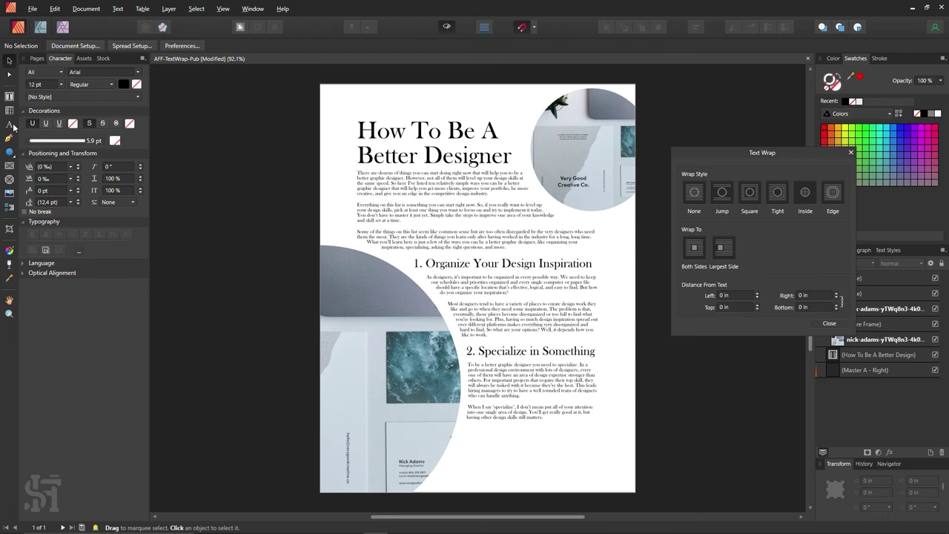
# Draw a text frame beside the page for the letter D at 144 pt
pyautogui.click(8, 97)
pyautogui.moveTo(255, 137); pyautogui.dragTo(452, 362)
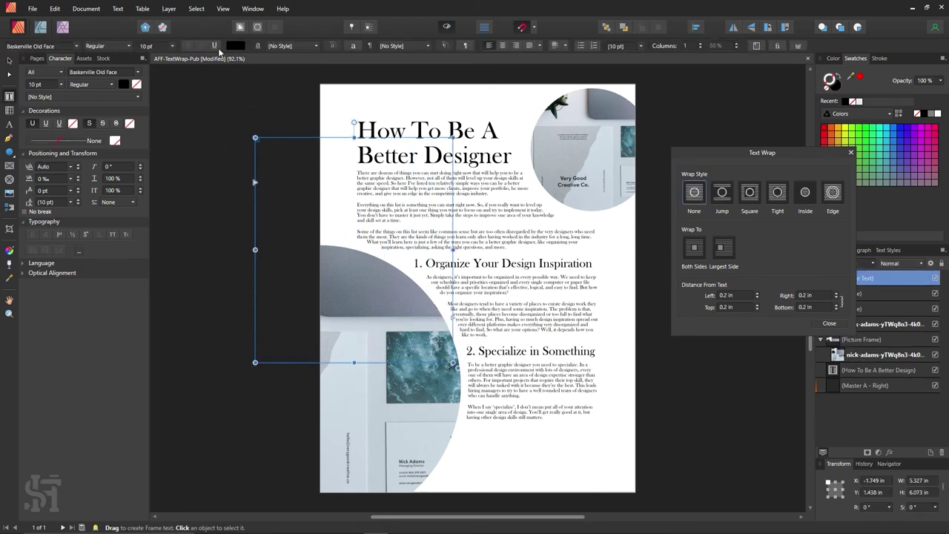
pyautogui.click(171, 46)
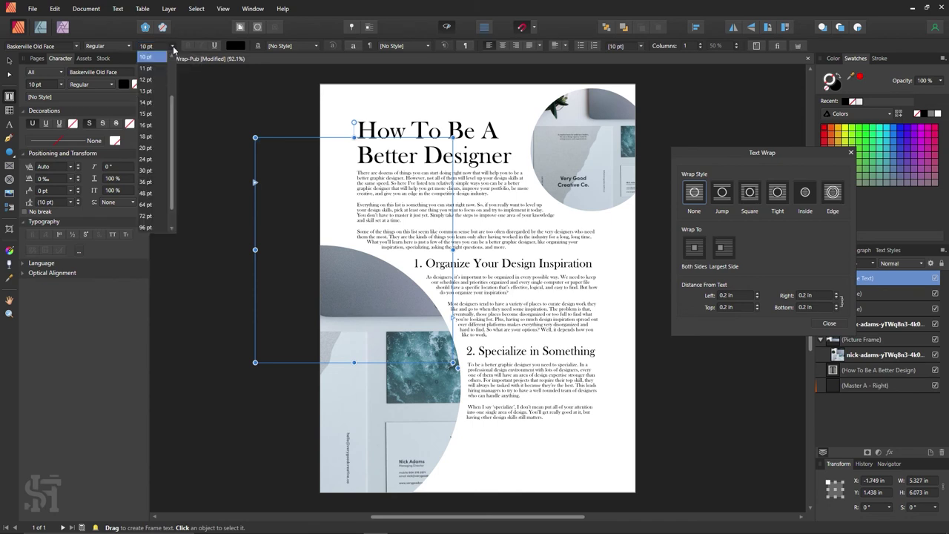
pyautogui.scroll(-1, 148, 221)
pyautogui.click(148, 220)
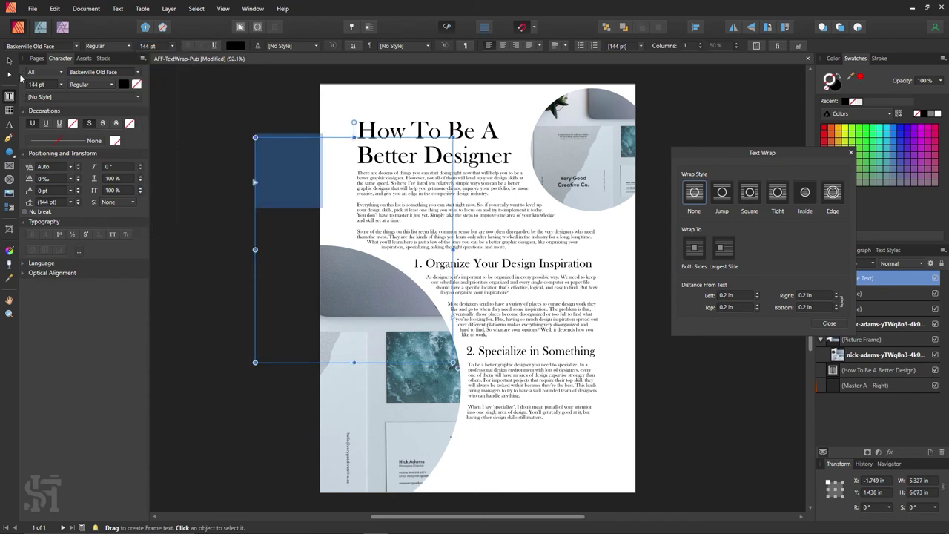
# Move the D frame onto the page and convert the letter to curves
pyautogui.click(8, 62)
pyautogui.moveTo(270, 157); pyautogui.dragTo(480, 216)
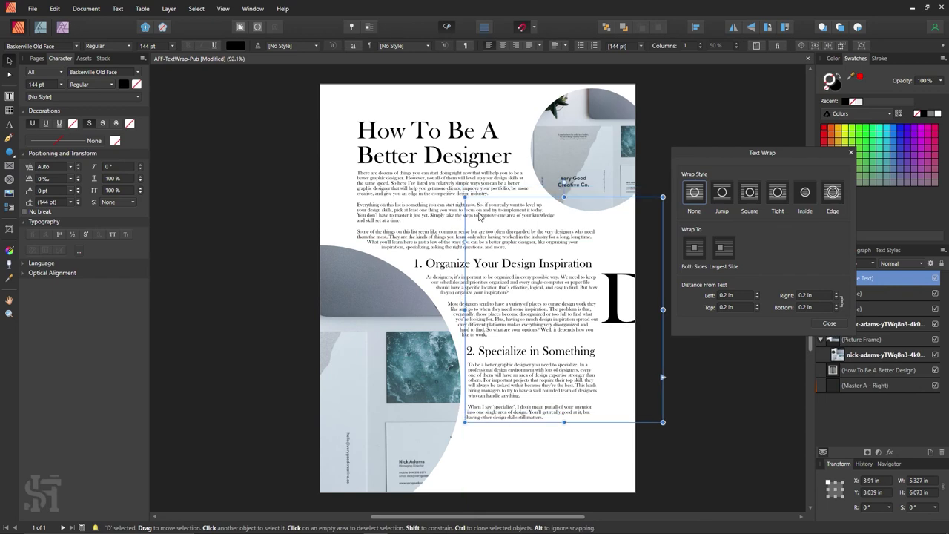
pyautogui.moveTo(621, 281); pyautogui.dragTo(634, 298)
pyautogui.rightClick(618, 330)
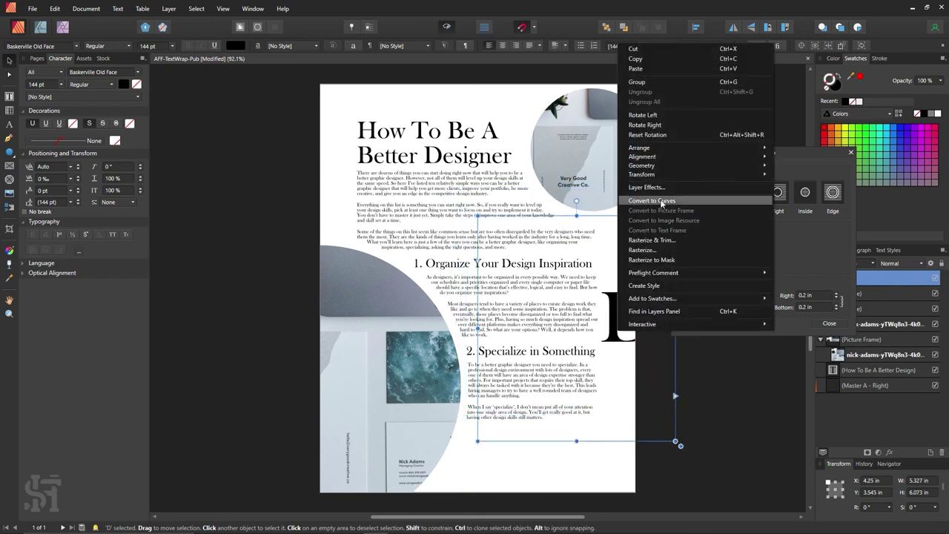
pyautogui.click(650, 200)
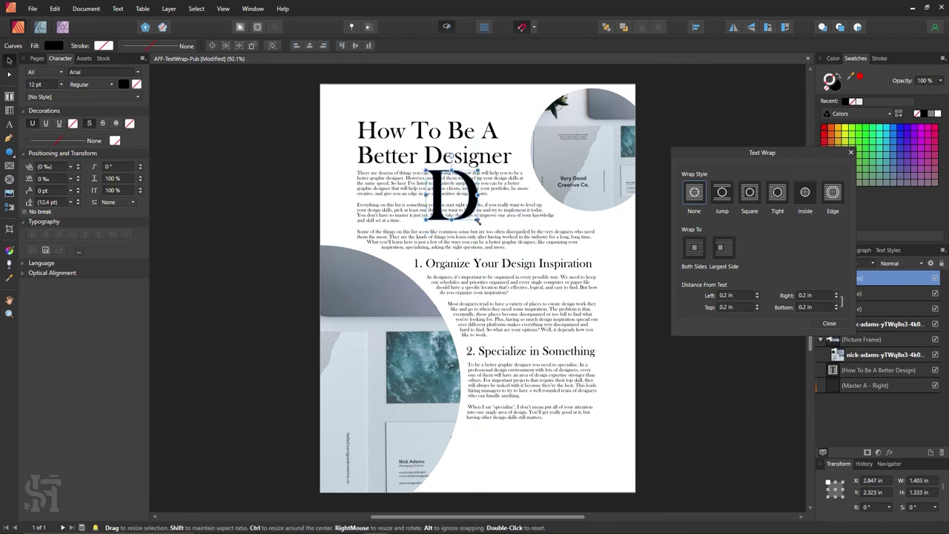
# Enlarge the D and delete the top-right circle photo
pyautogui.moveTo(487, 230); pyautogui.dragTo(567, 317)
pyautogui.moveTo(413, 387); pyautogui.dragTo(227, 390)
pyautogui.click(606, 160)
pyautogui.press('Delete')
pyautogui.click(565, 231)
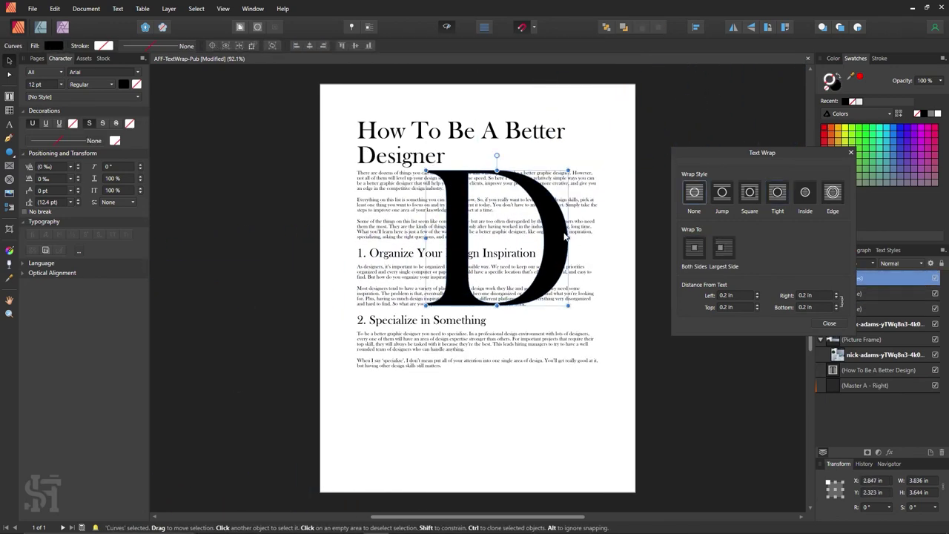
# Try the Tight, Inside and Edge text wrap styles on the D
pyautogui.click(777, 194)
pyautogui.moveTo(556, 269); pyautogui.dragTo(578, 350)
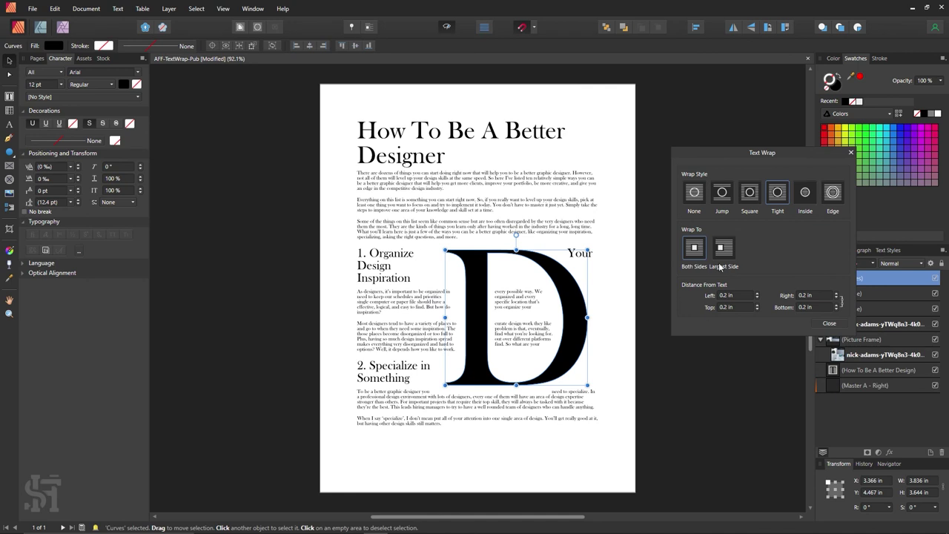
pyautogui.click(805, 194)
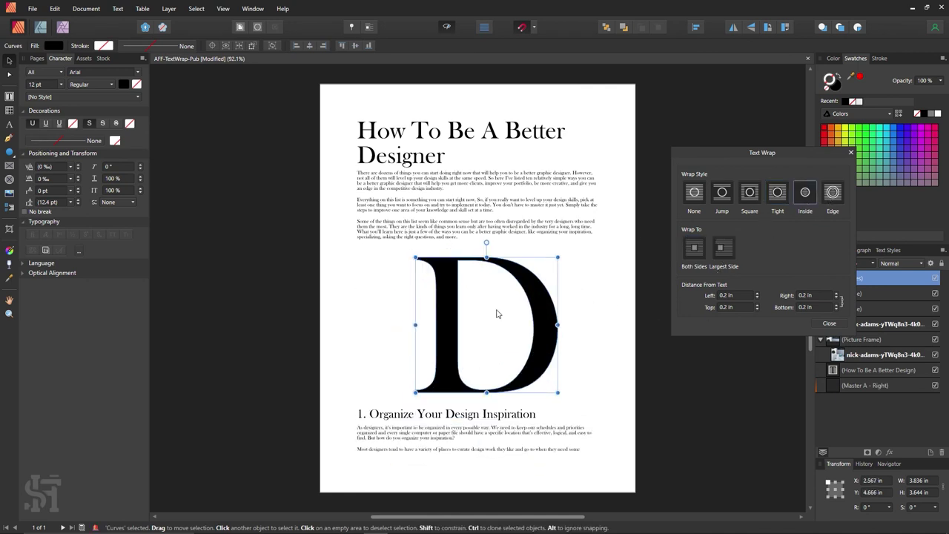
pyautogui.click(835, 194)
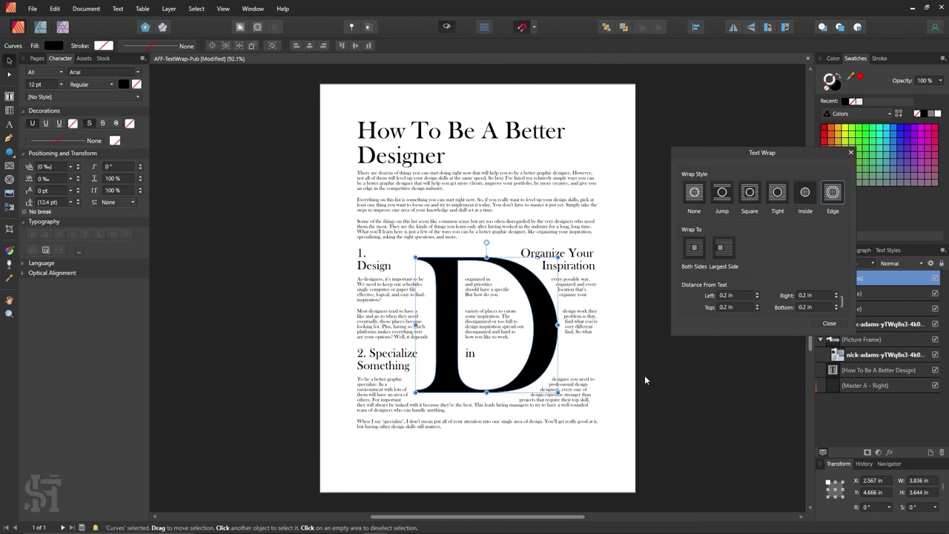
# Move the D to the left of the text and try Square wrap
pyautogui.moveTo(532, 358); pyautogui.dragTo(463, 349)
pyautogui.click(612, 375)
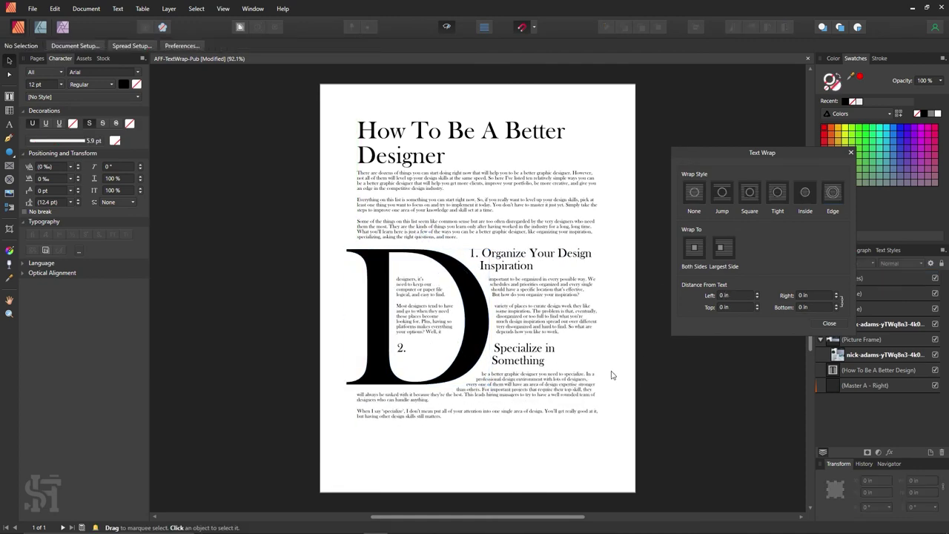
pyautogui.click(401, 349)
pyautogui.click(744, 200)
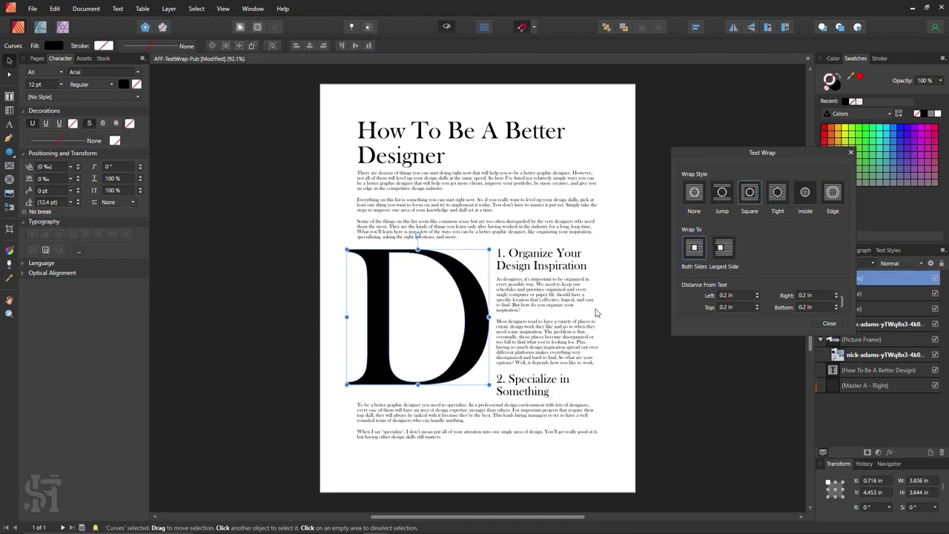
pyautogui.click(646, 378)
pyautogui.moveTo(467, 345); pyautogui.dragTo(471, 347)
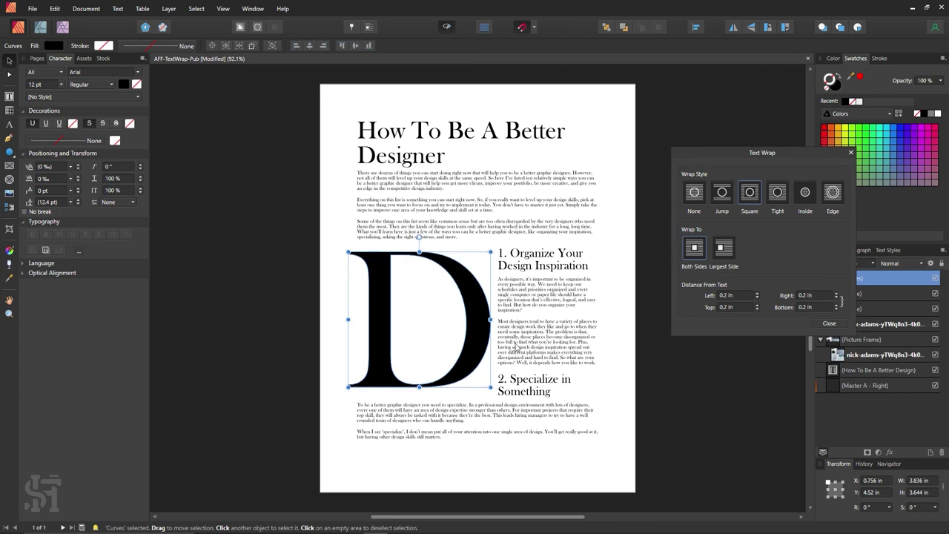
# Set the D's text wrap to Tight on the Largest Side only
pyautogui.click(465, 358)
pyautogui.click(776, 194)
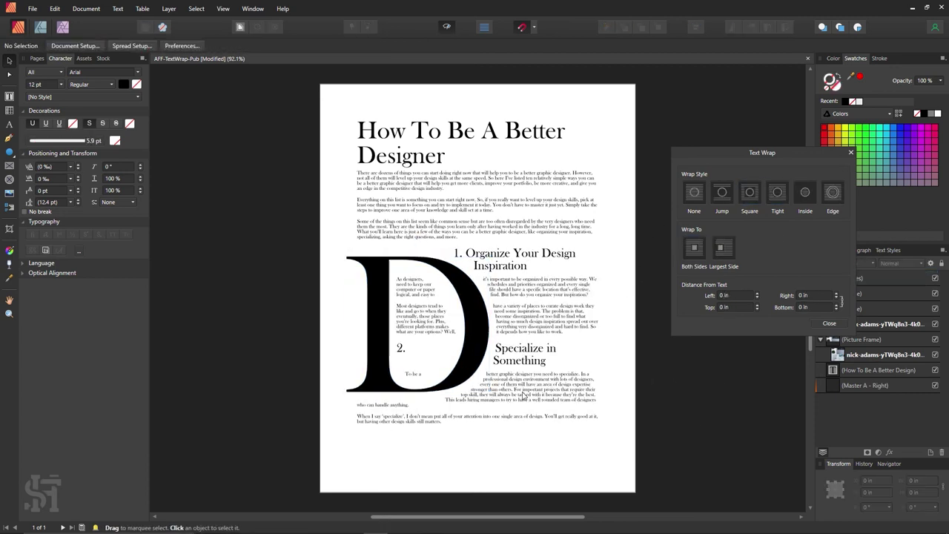
pyautogui.click(722, 248)
pyautogui.click(690, 396)
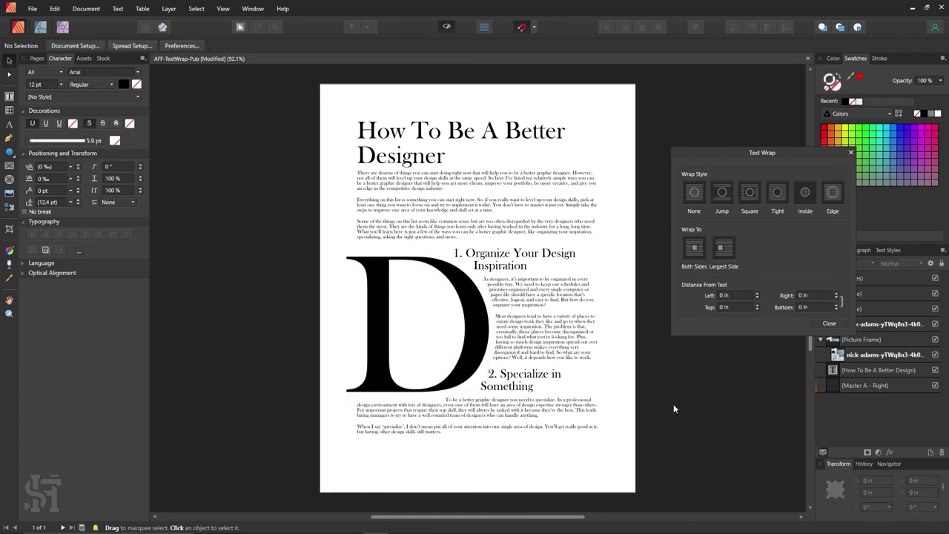
pyautogui.click(743, 393)
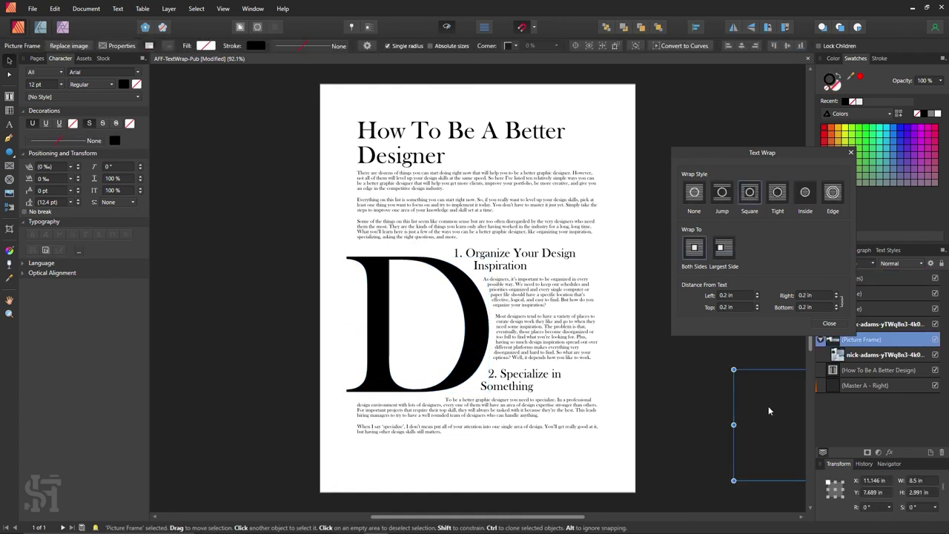